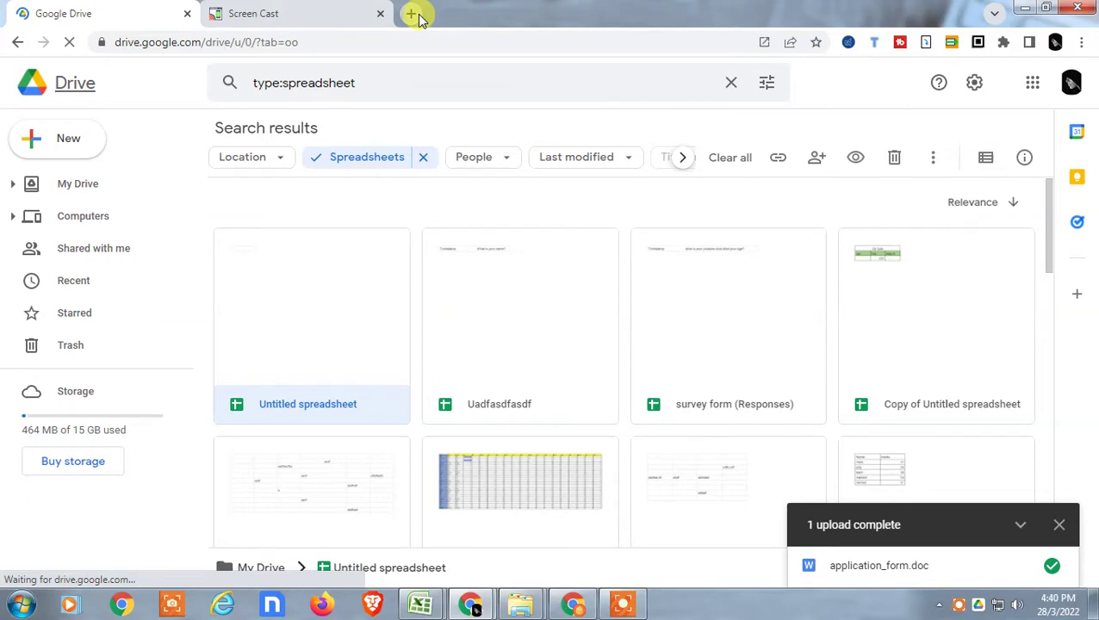
- Open a new Chrome tab and go to the Google home page
click(412, 14)
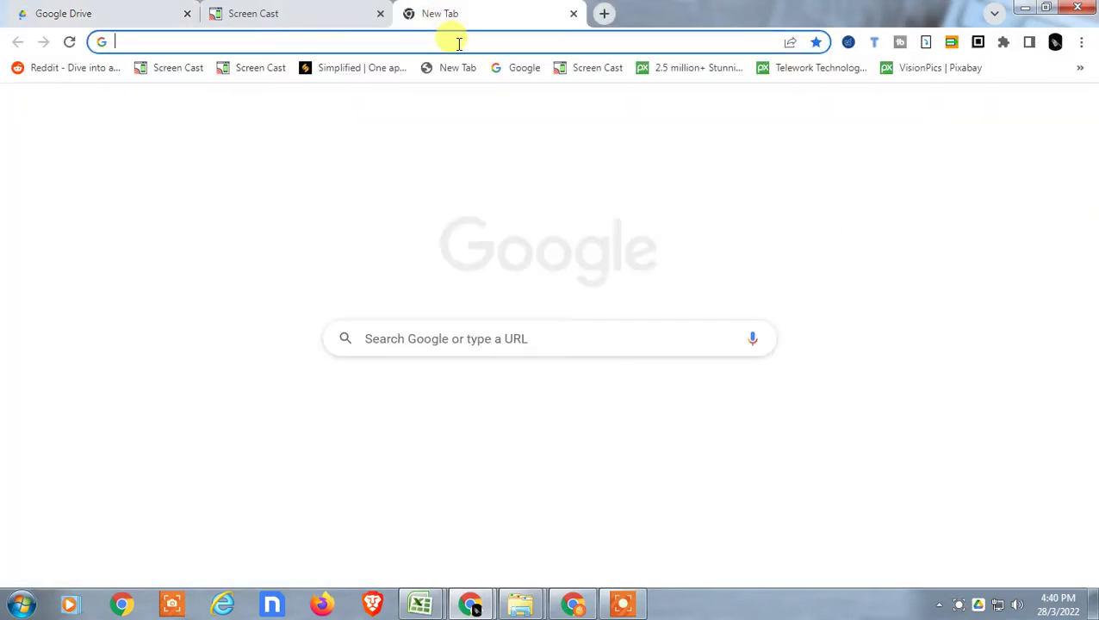
text(go)
key(Return)
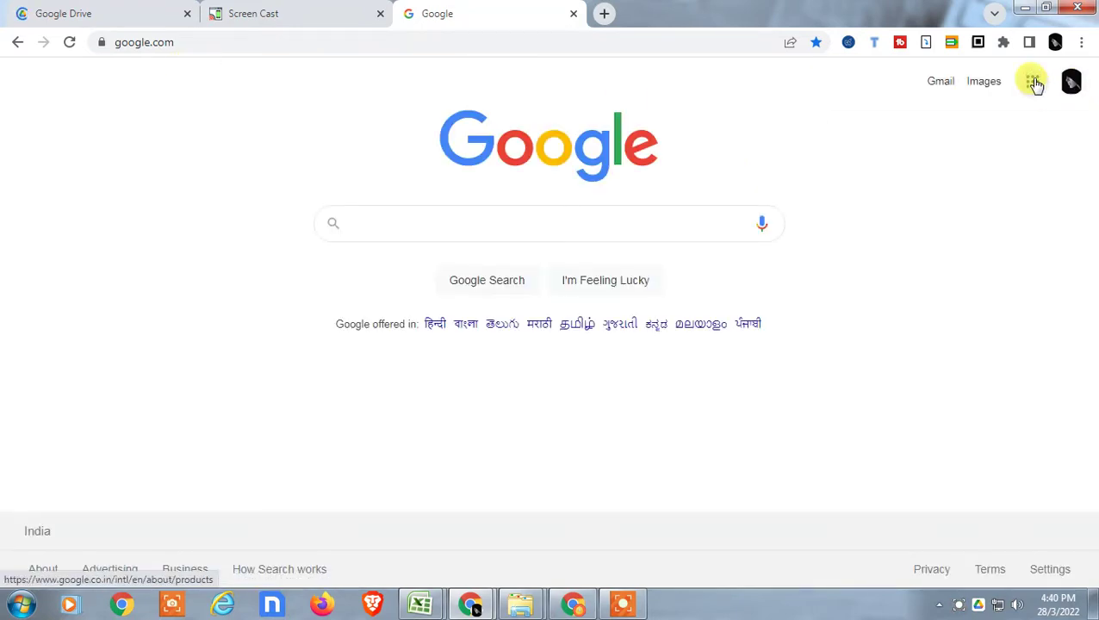
- Go to Google Drive through the Google apps grid and look over My Drive
click(1034, 82)
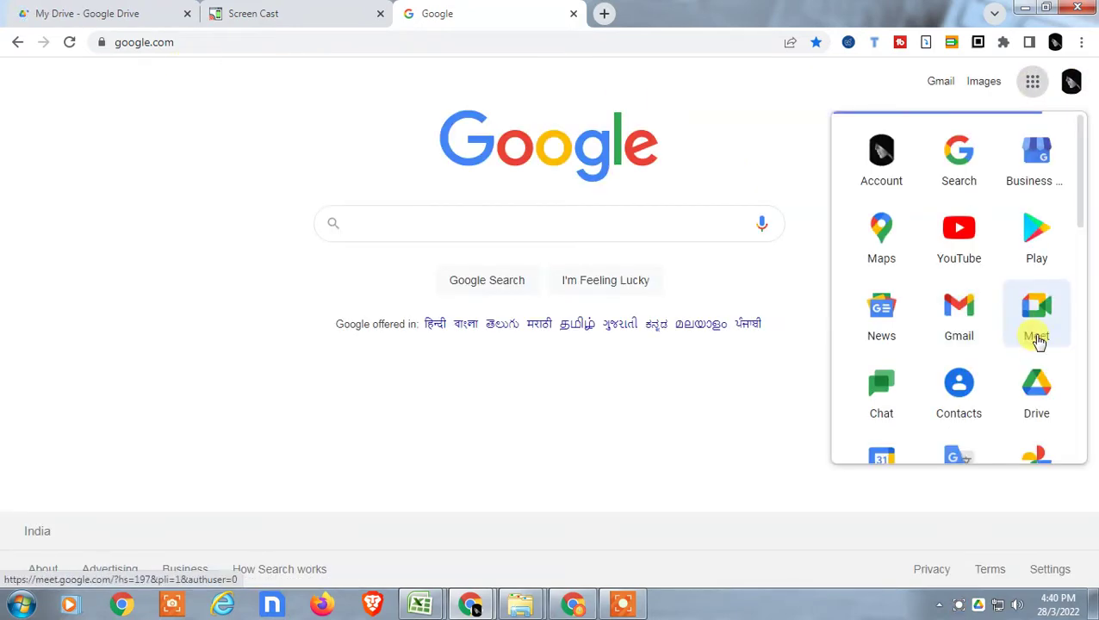
click(1050, 400)
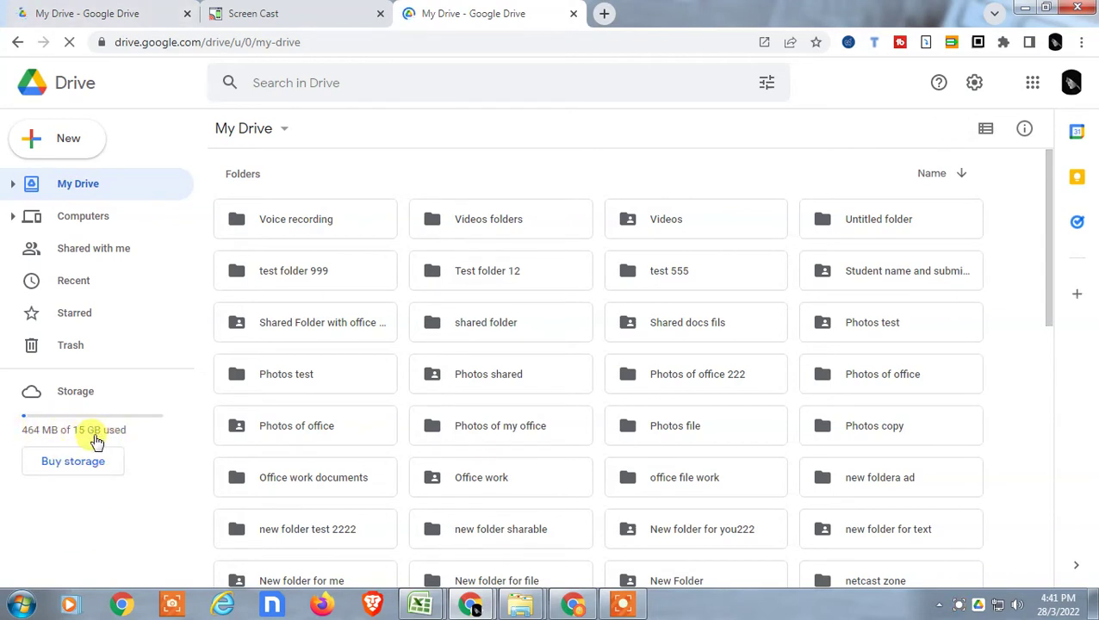
scroll(615, 379, down, 2)
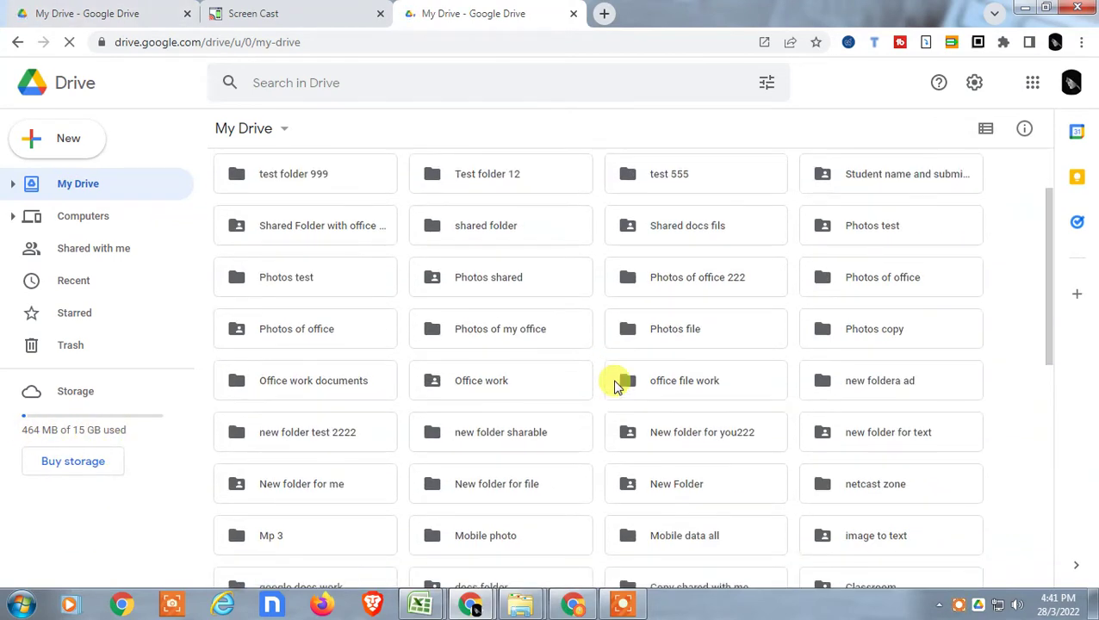
scroll(608, 383, up, 1)
scroll(633, 398, down, 5)
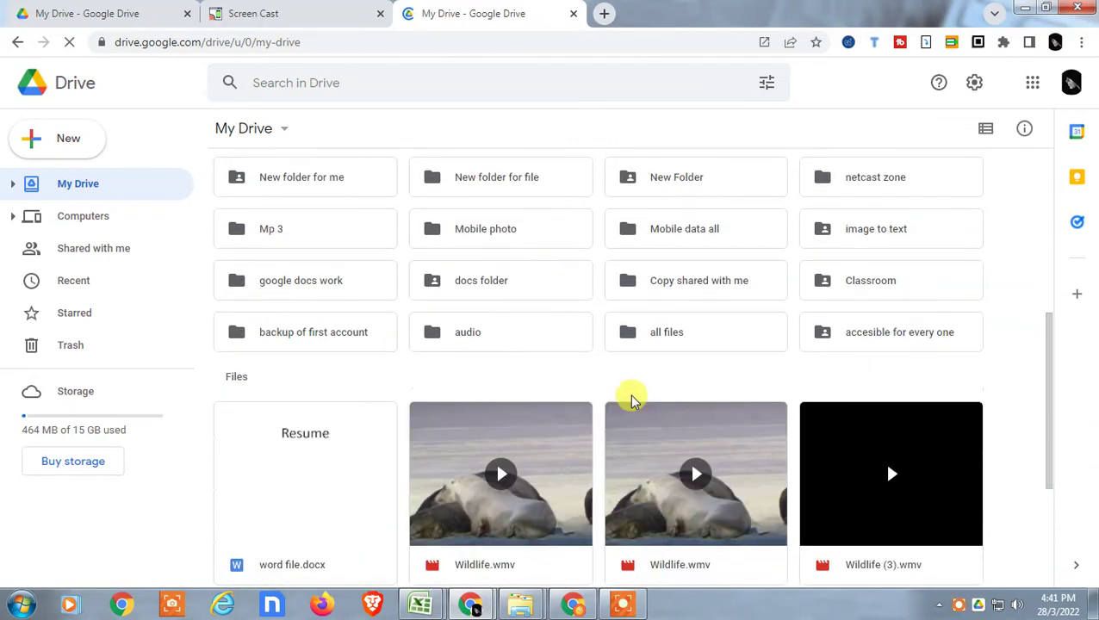
scroll(633, 398, up, 3)
scroll(633, 398, up, 3)
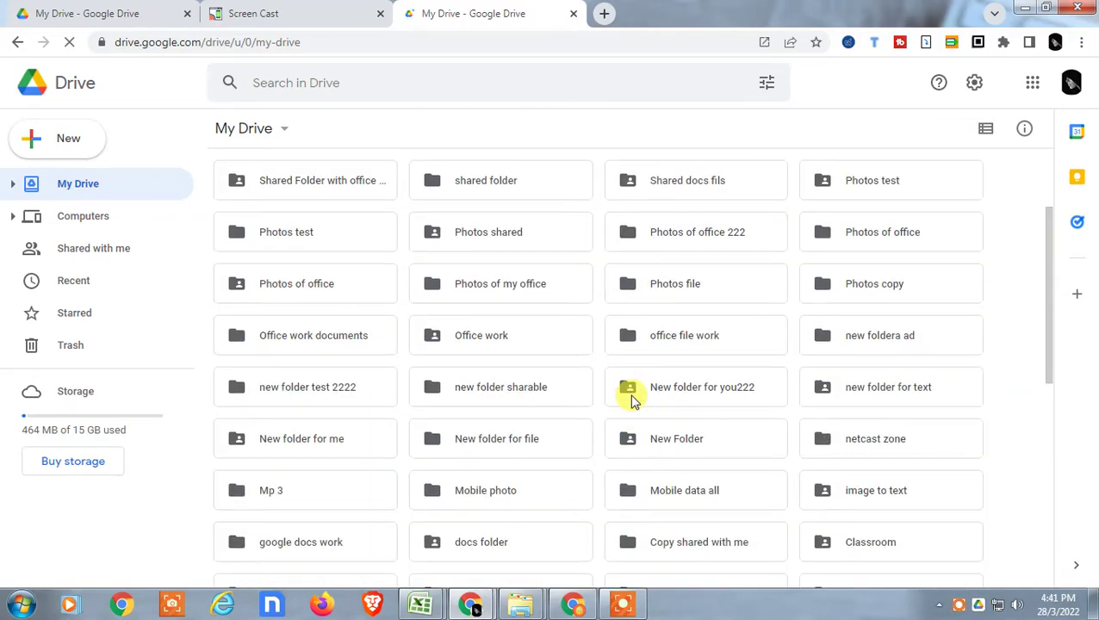
scroll(632, 398, up, 2)
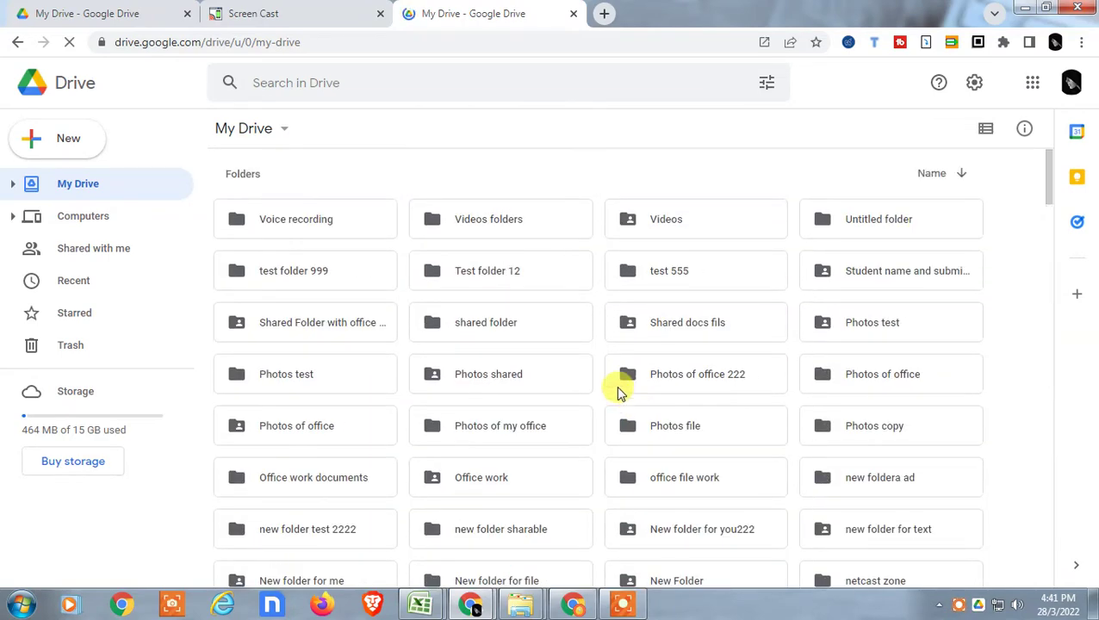
- Create a blank Google Sheets spreadsheet from Drive's New menu
click(75, 145)
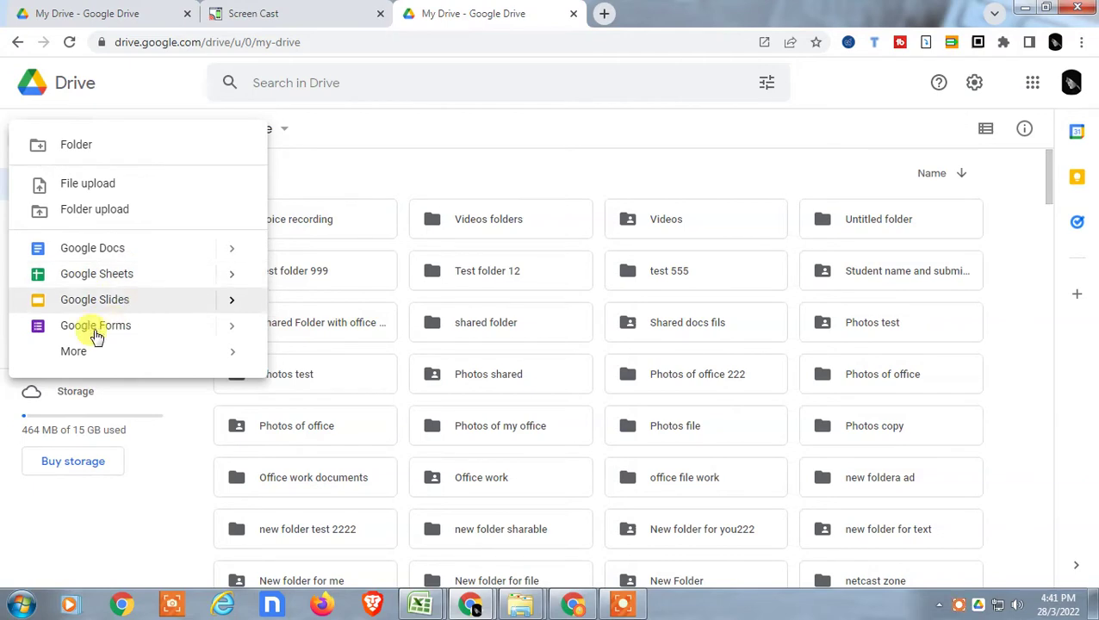
mouse_move(221, 355)
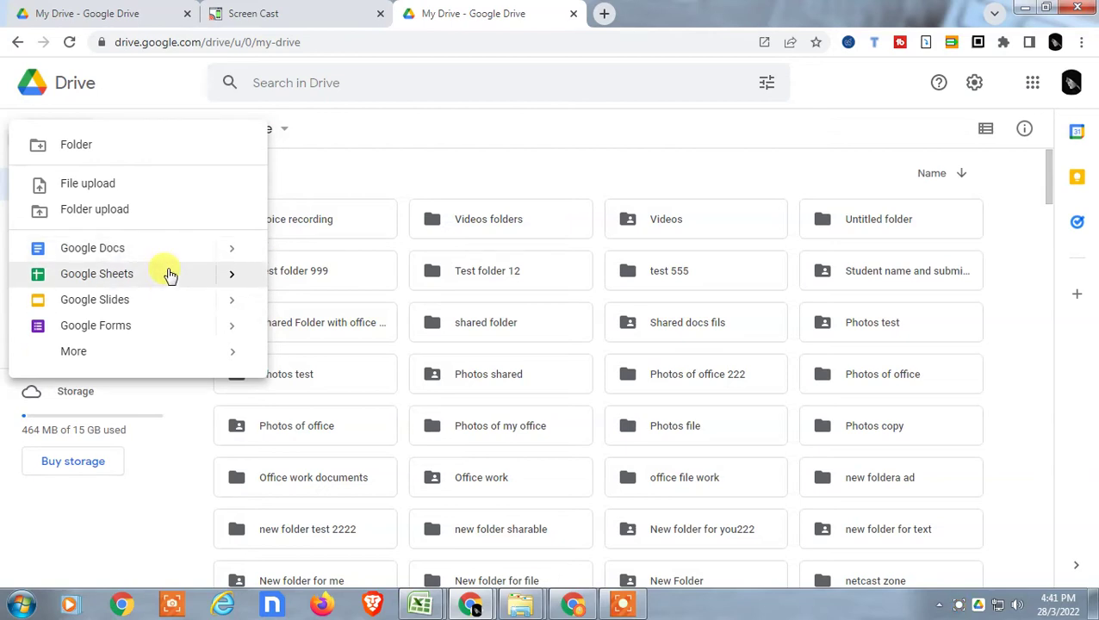
click(226, 283)
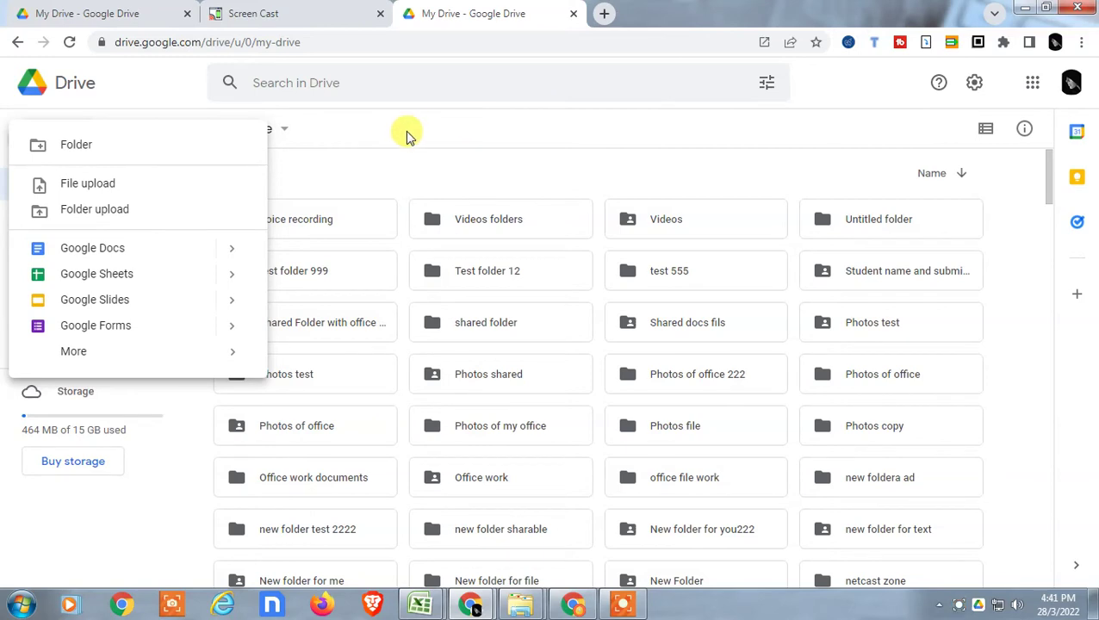
click(408, 135)
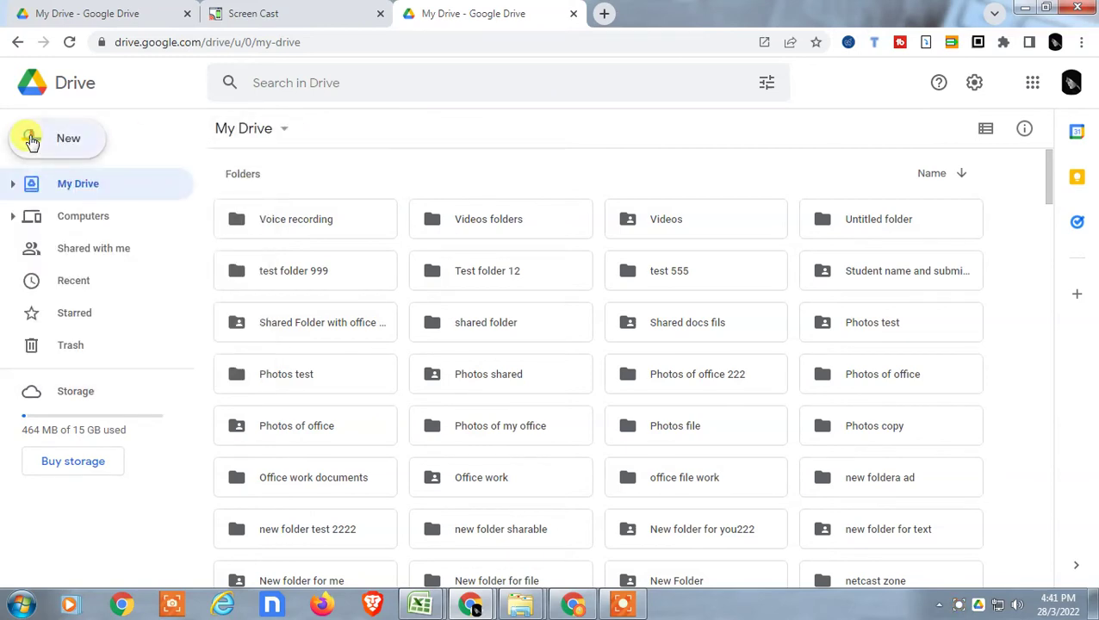
click(32, 142)
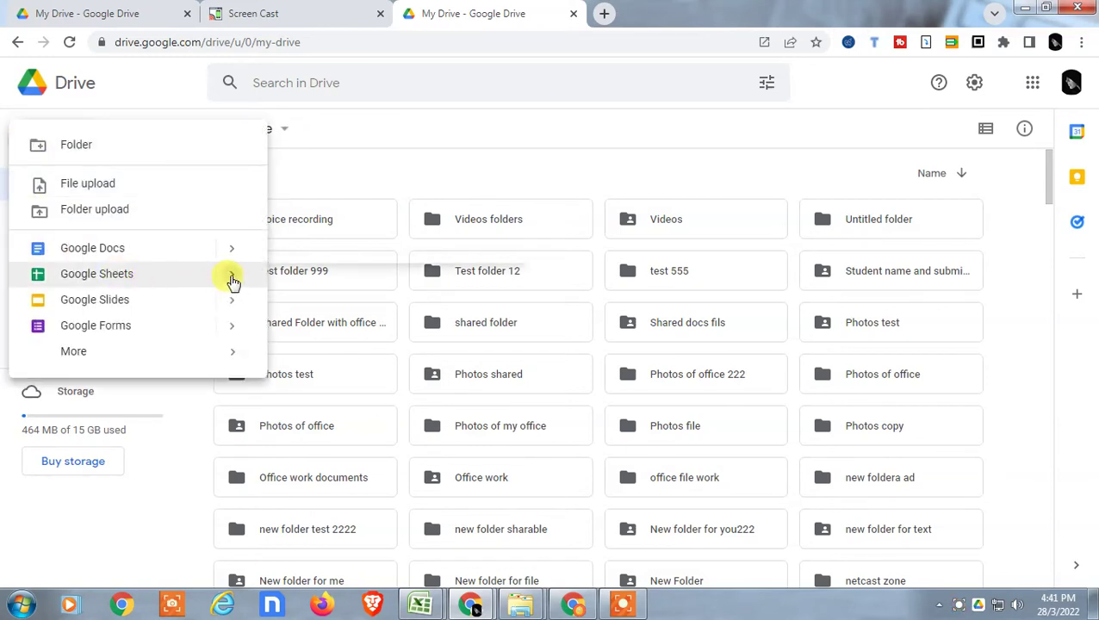
mouse_move(233, 276)
click(327, 288)
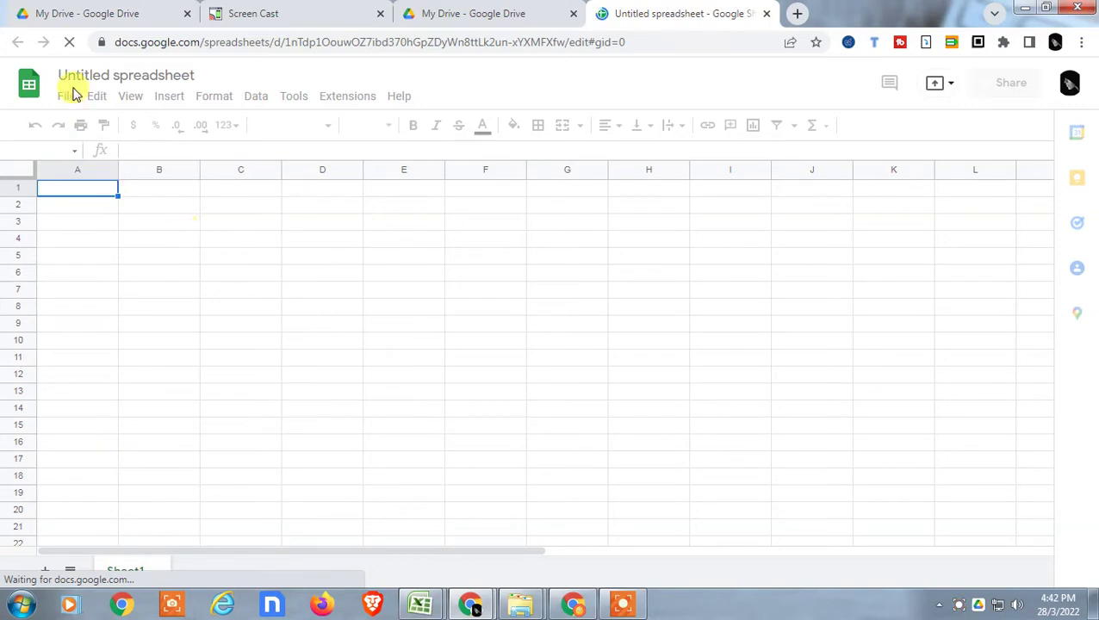
- Rename the spreadsheet to 'test name'
click(129, 75)
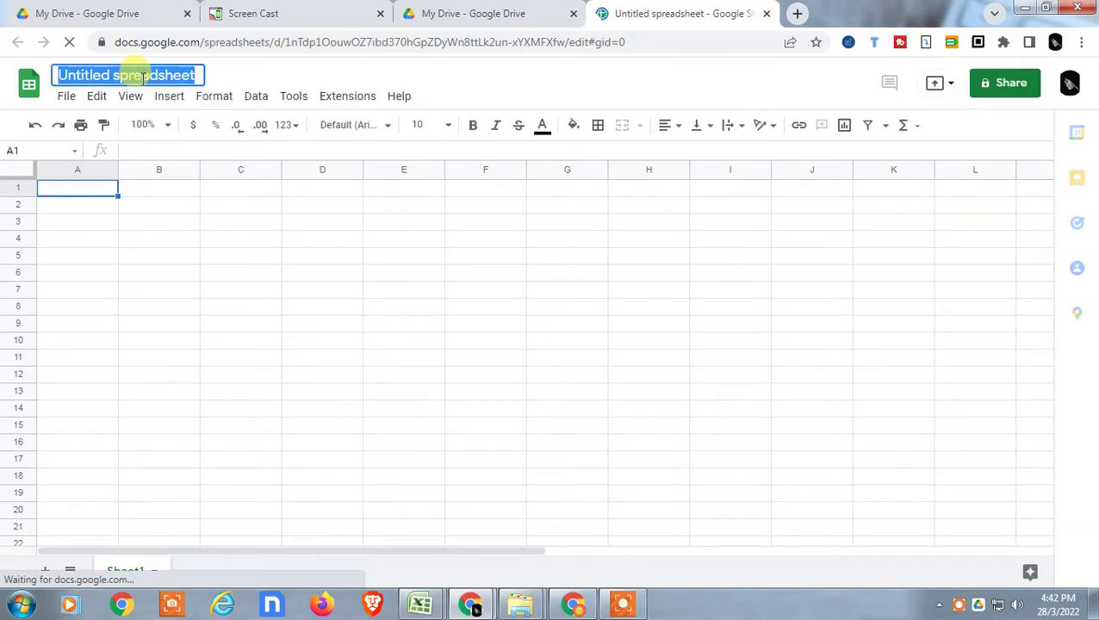
text(test name)
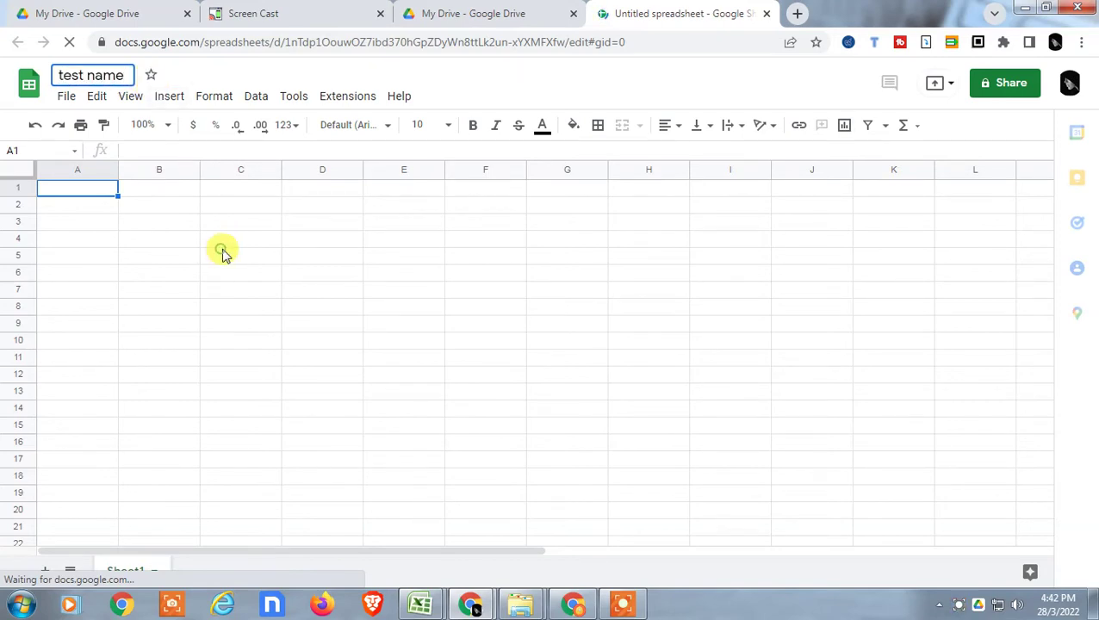
click(222, 253)
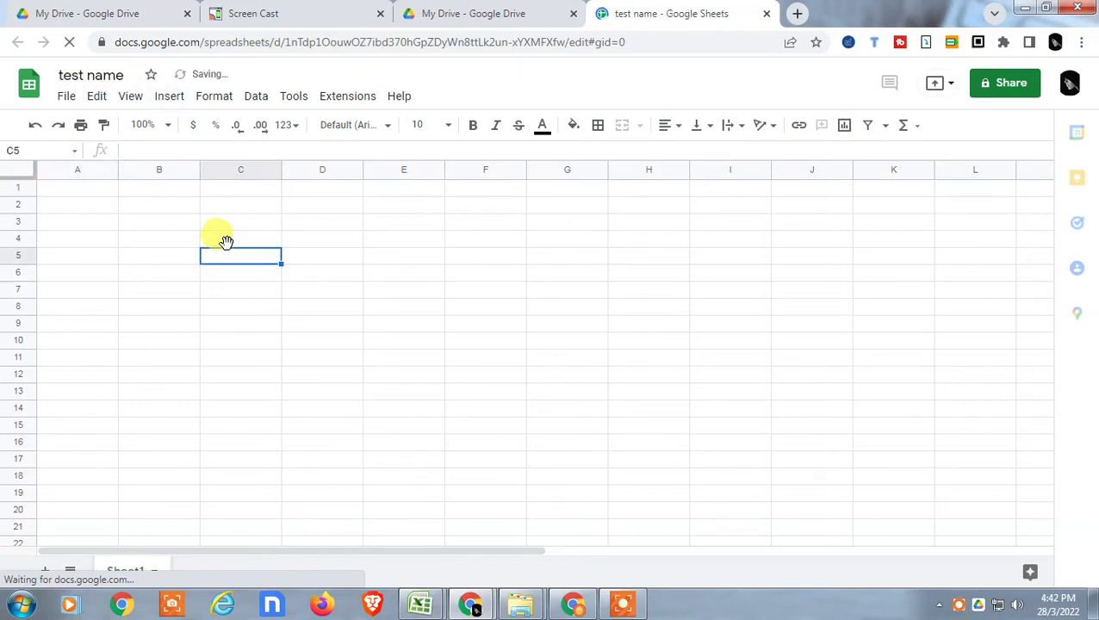
- Enter 'asdfasdfadfasdf' in C5 and 'asdf' in E5, then return to My Drive
text(asdfasdfadfasdf)
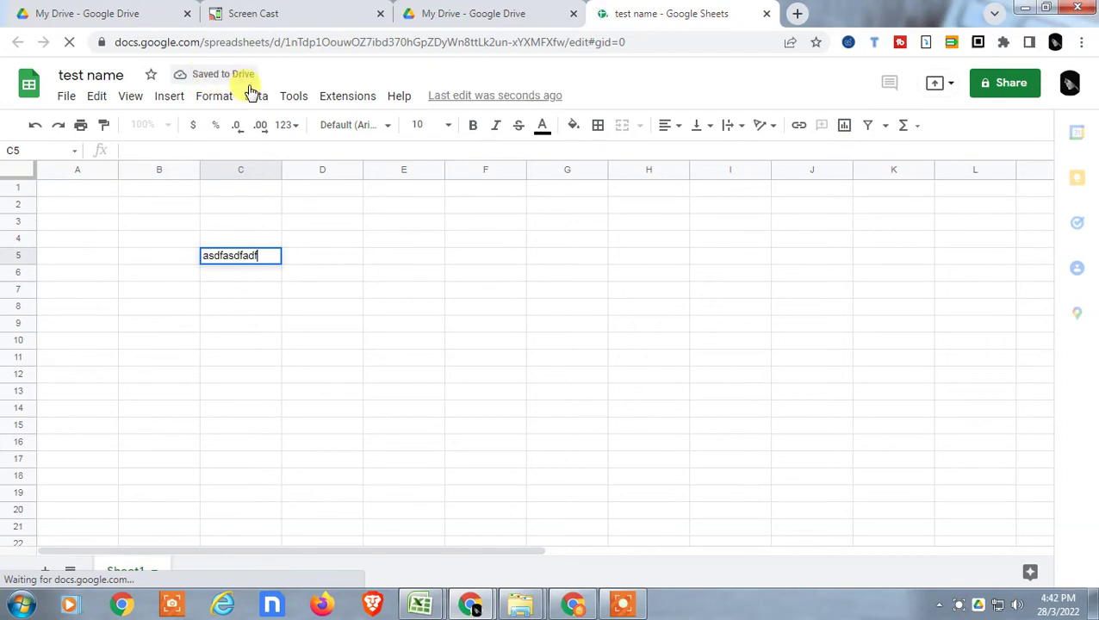
key(Tab)
key(Tab)
text(asdf)
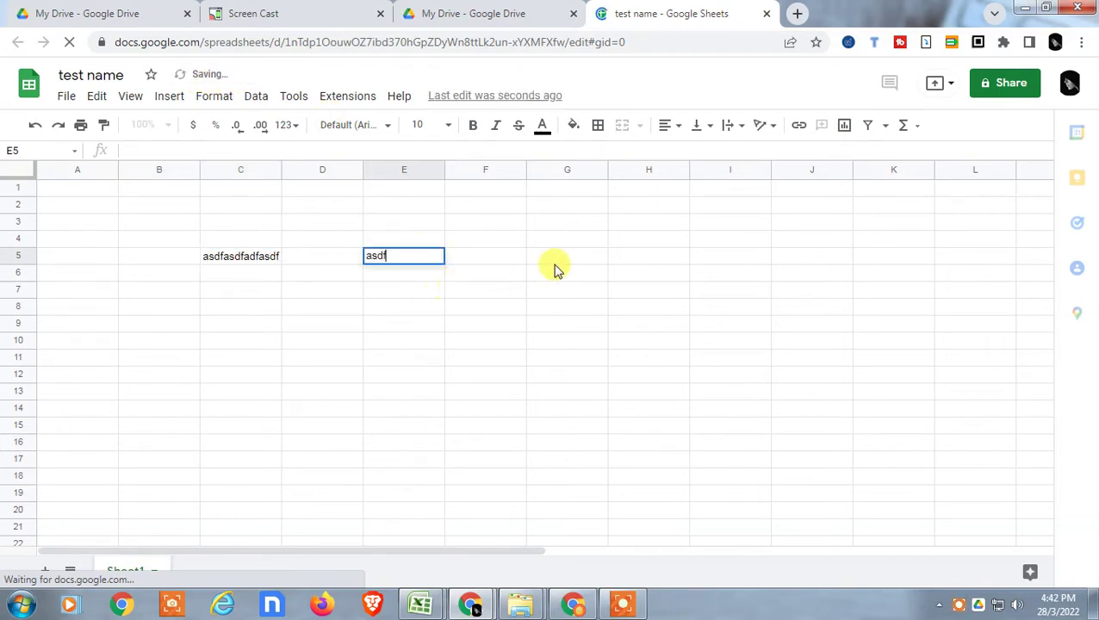
click(498, 11)
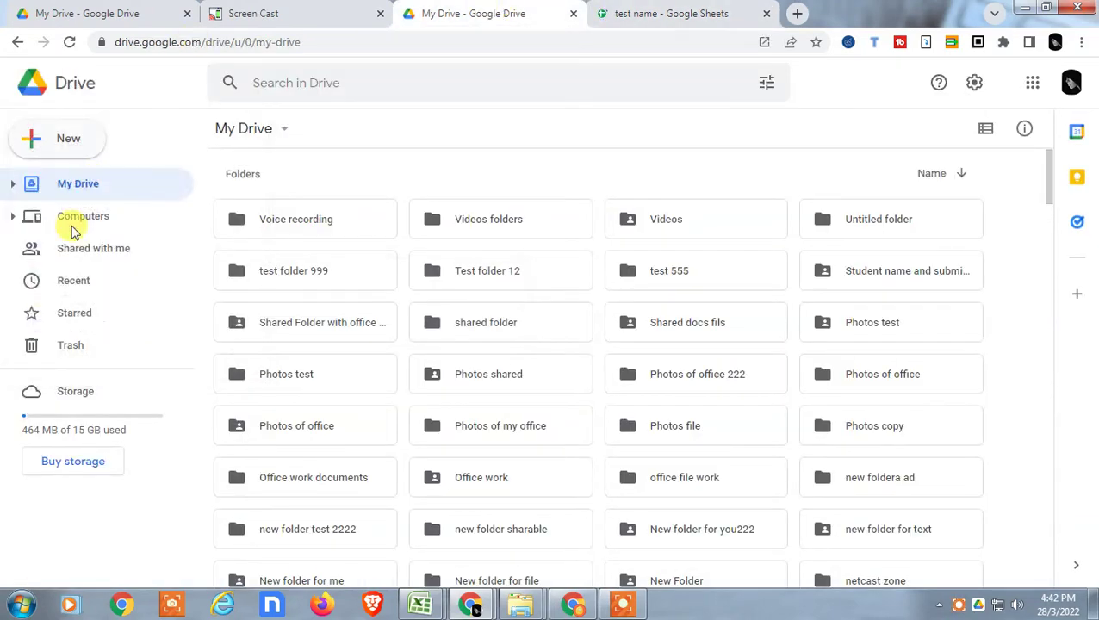
- Search Drive for 'test name' to locate the spreadsheet, then clear the search box
click(106, 289)
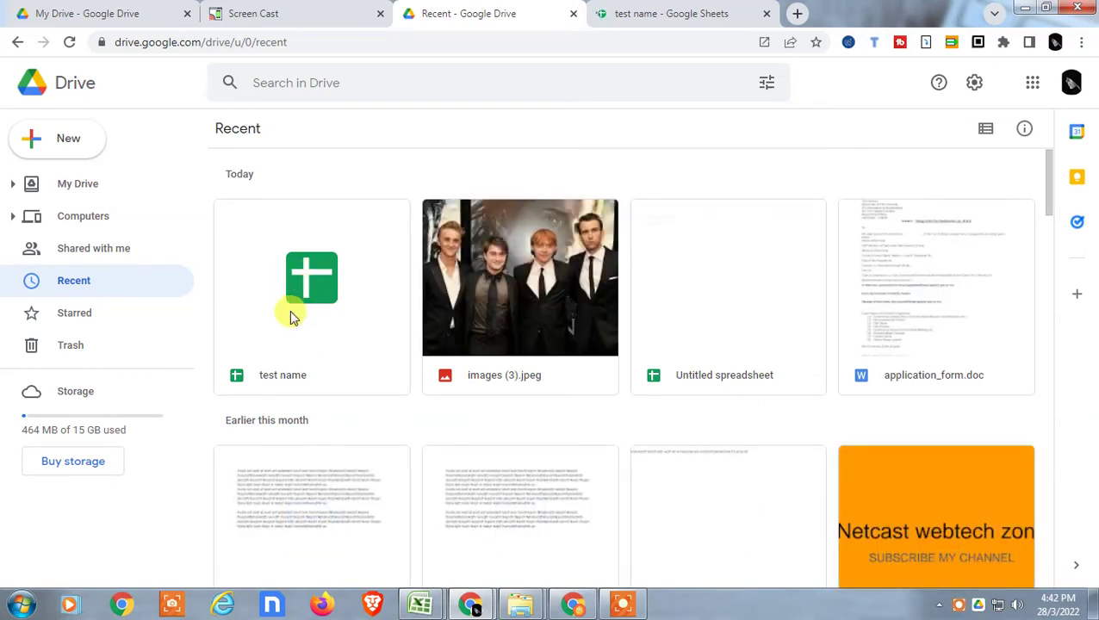
click(324, 83)
text(test na)
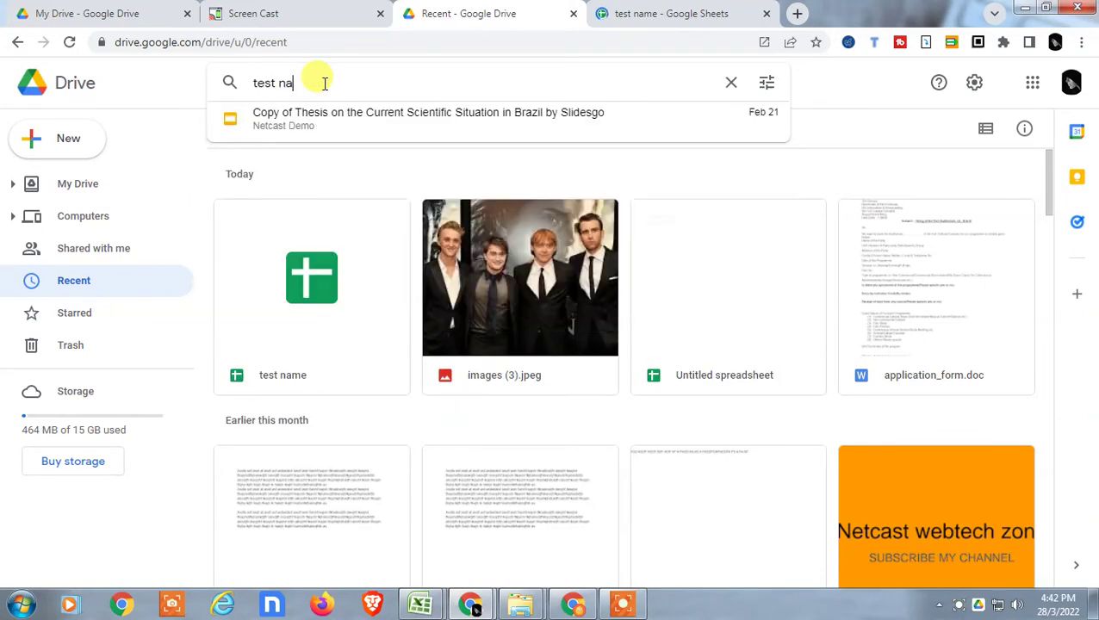
text(me)
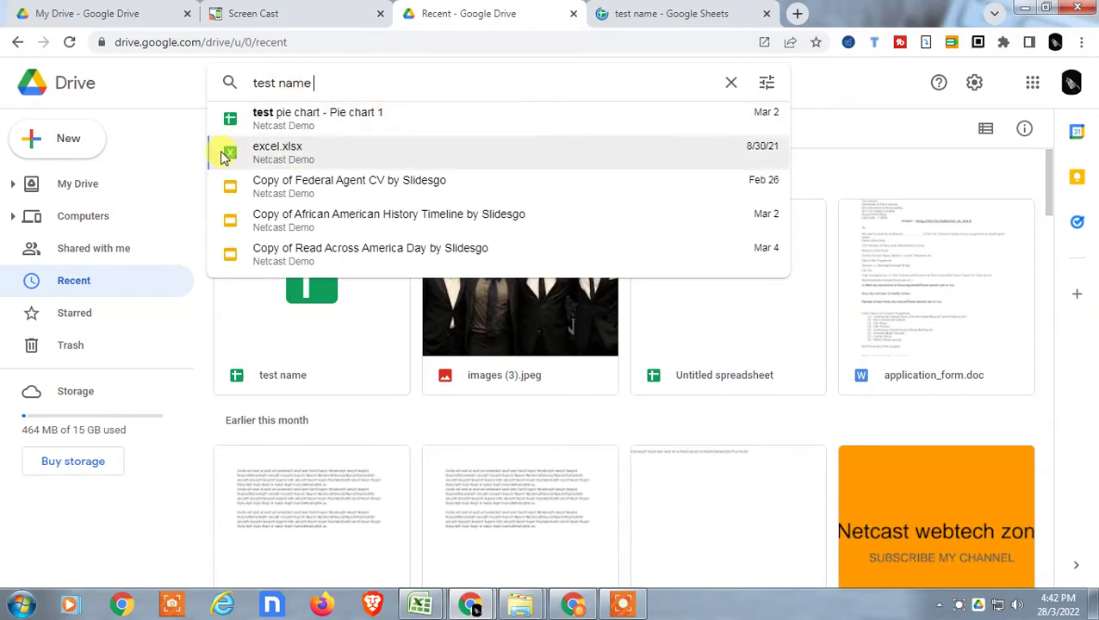
key(Return)
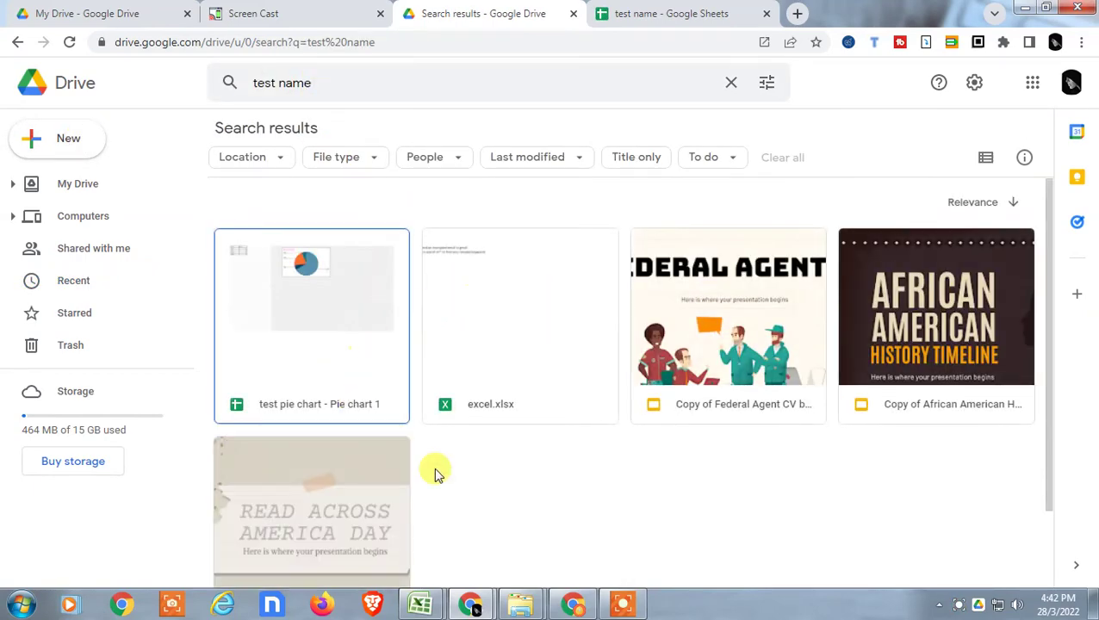
scroll(655, 403, down, 1)
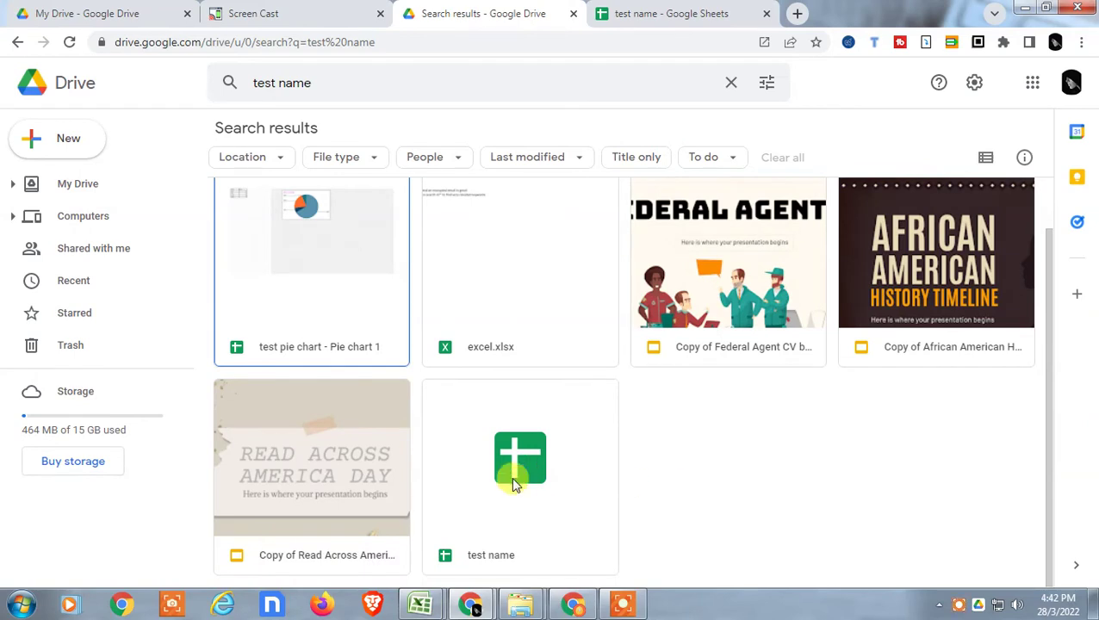
click(626, 100)
click(729, 83)
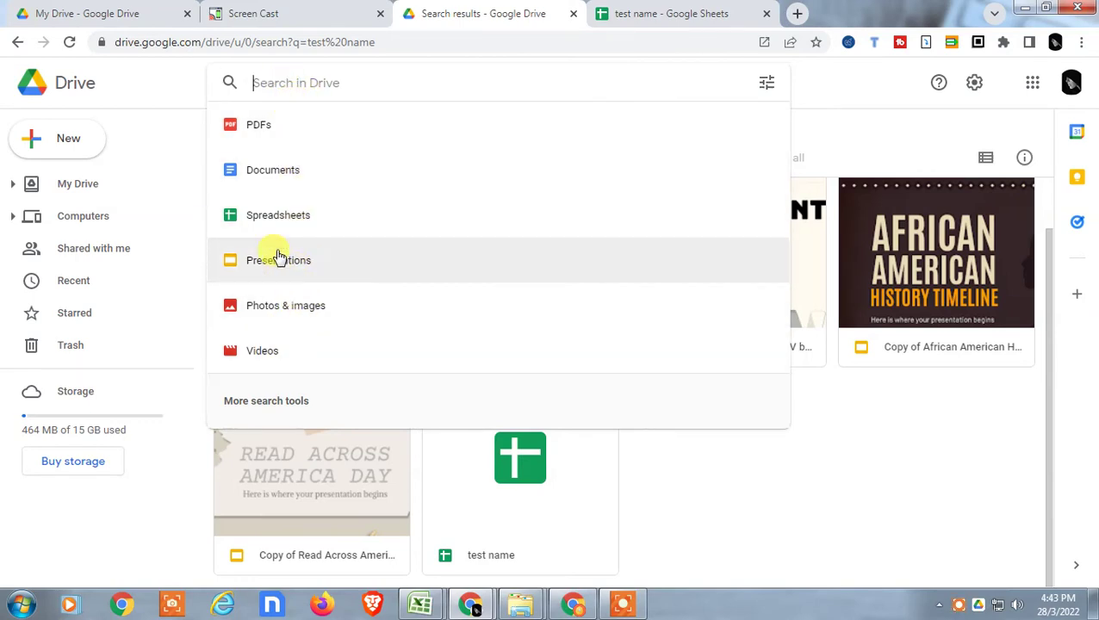
- Filter the results to Spreadsheets and switch back to the test name sheet
click(334, 217)
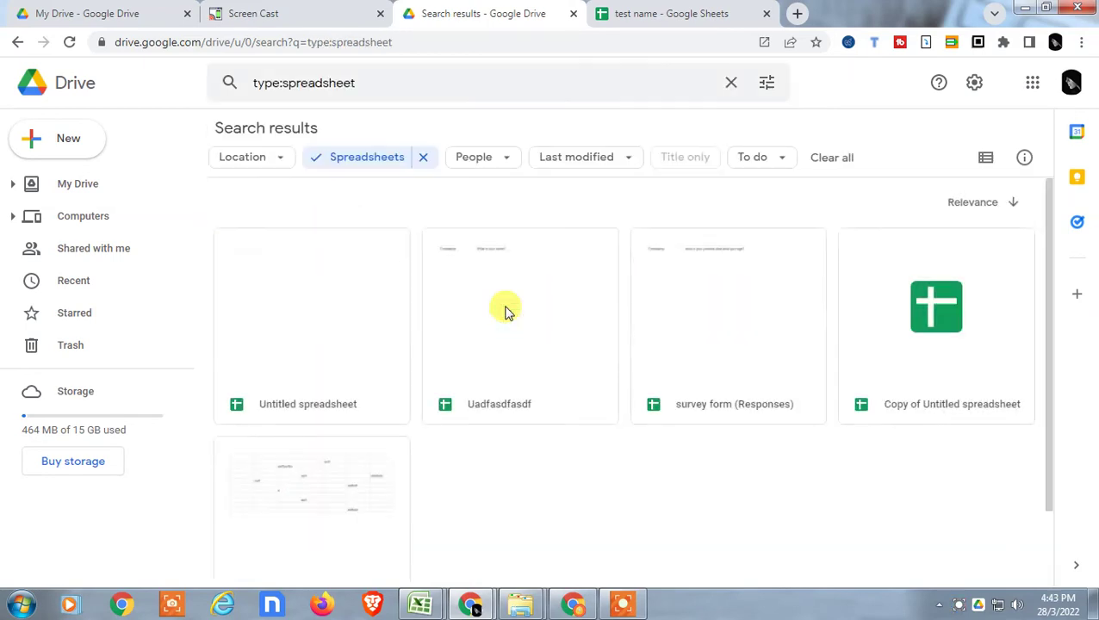
scroll(508, 312, down, 1)
scroll(611, 397, down, 3)
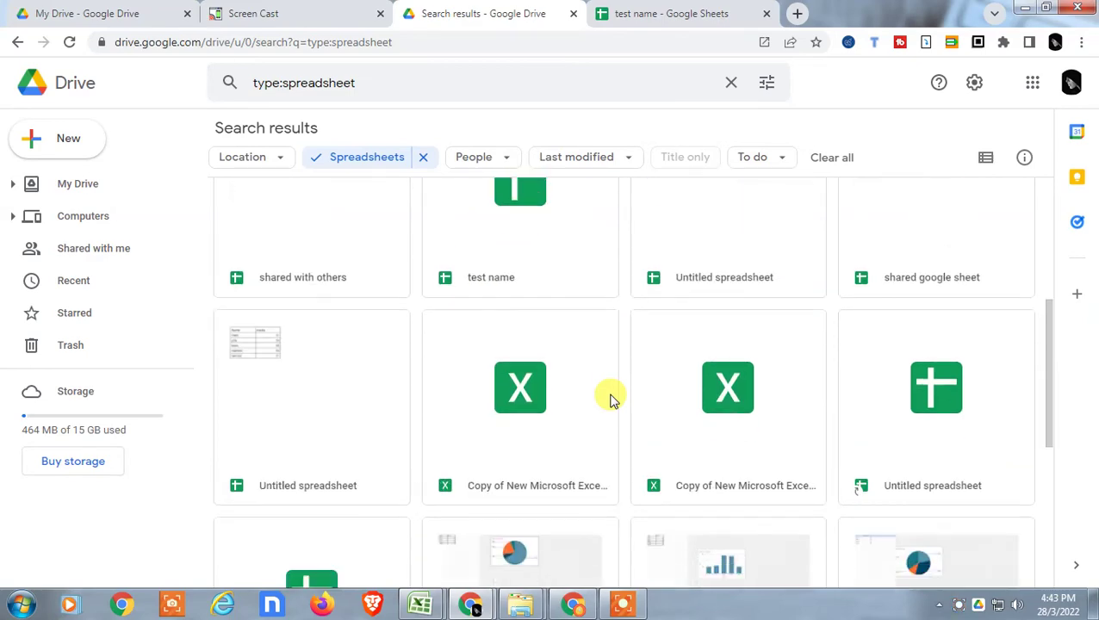
scroll(610, 399, up, 2)
scroll(749, 287, down, 2)
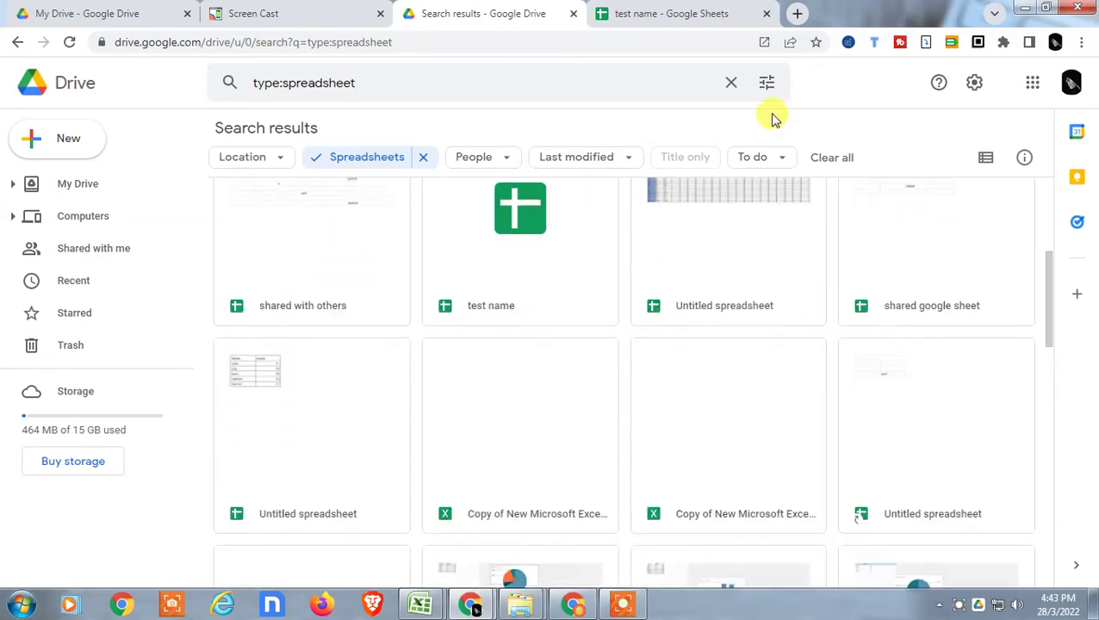
click(711, 9)
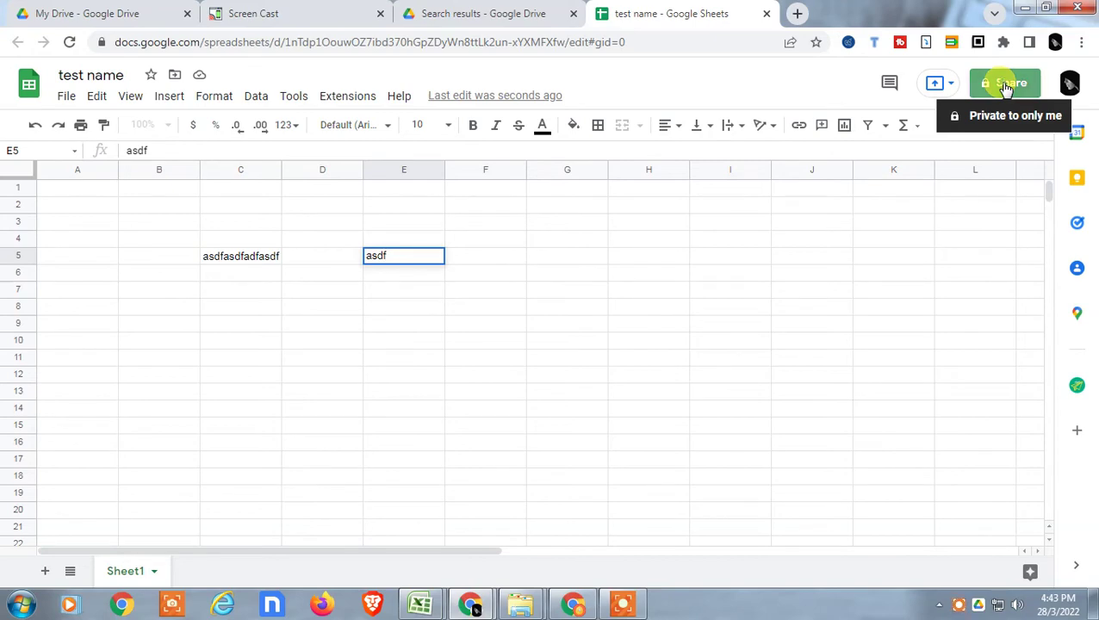
- Add two contacts as recipients in the Share dialog for test name
click(1004, 86)
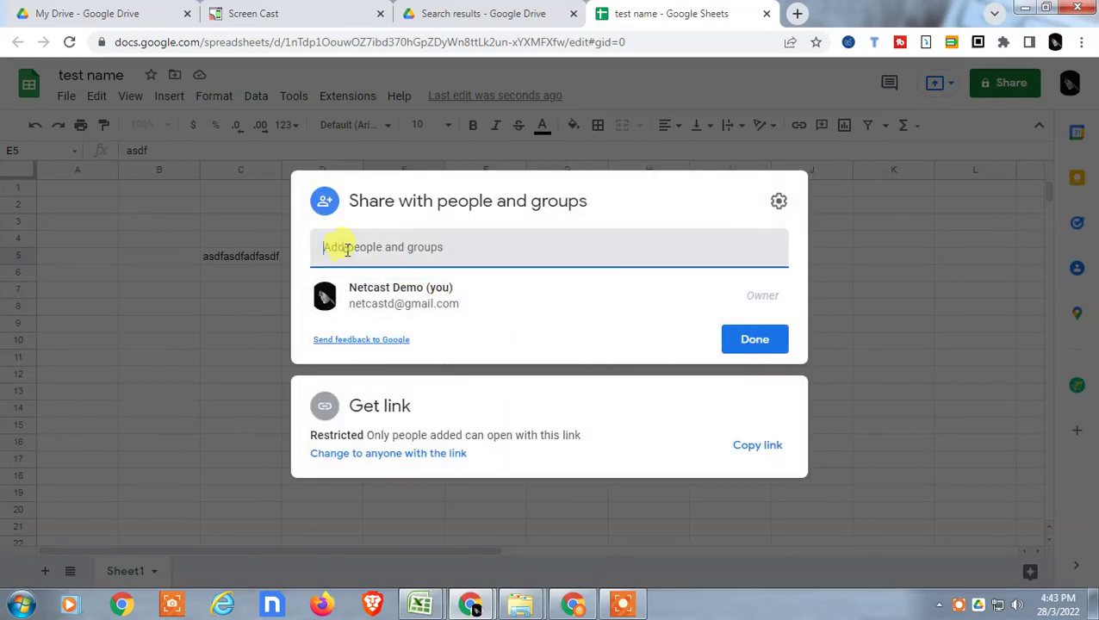
click(347, 249)
text(n)
click(475, 358)
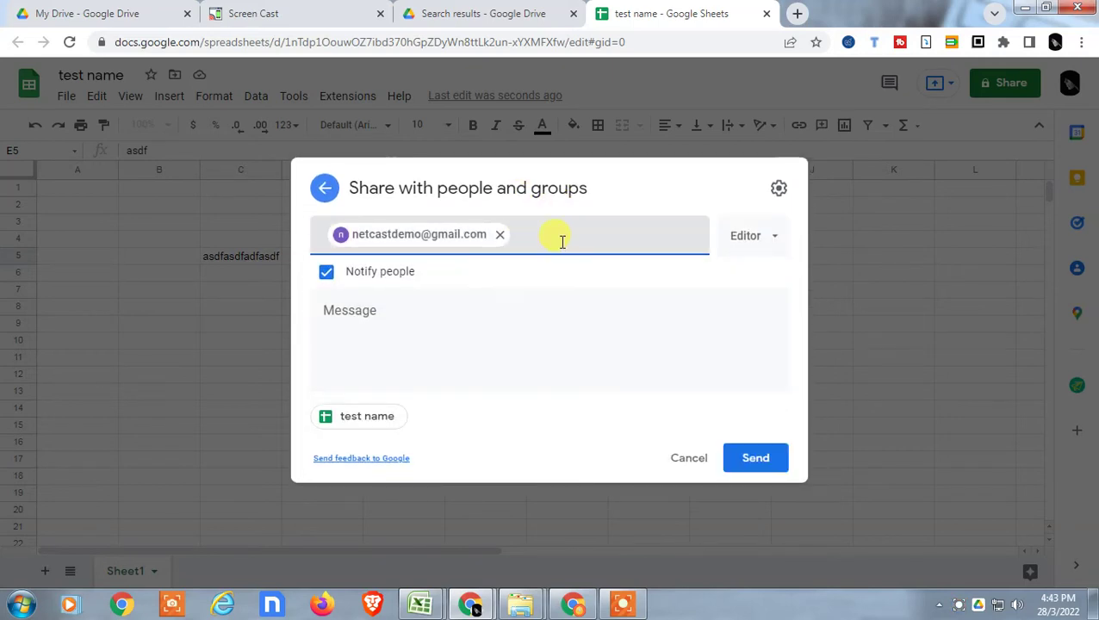
text(n)
click(507, 336)
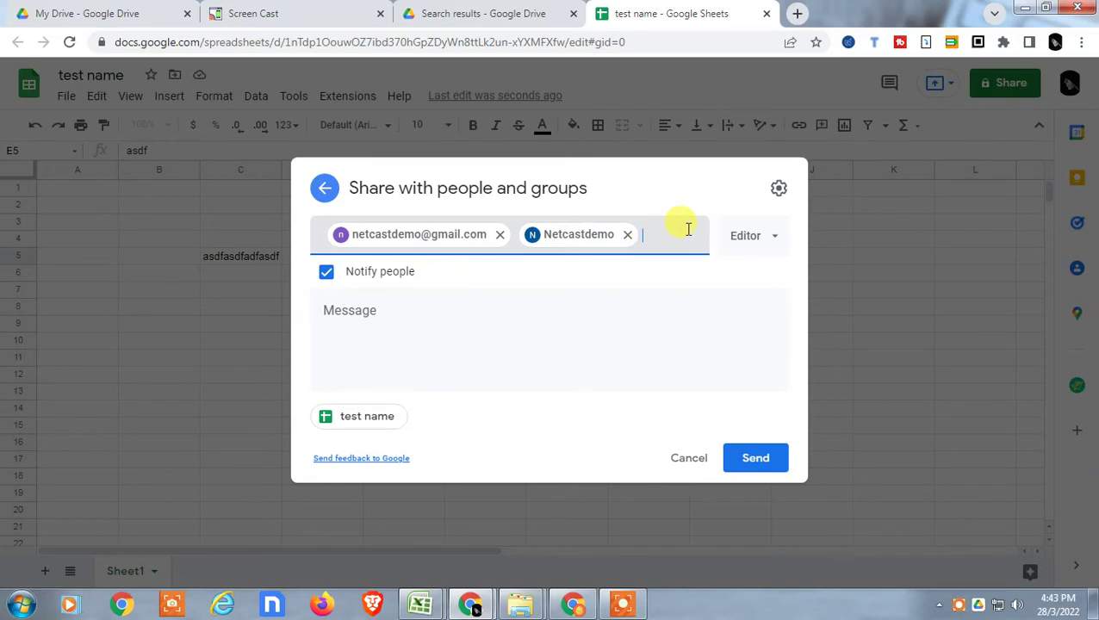
- Change the recipients' role from Editor to Viewer and start typing a message
click(756, 239)
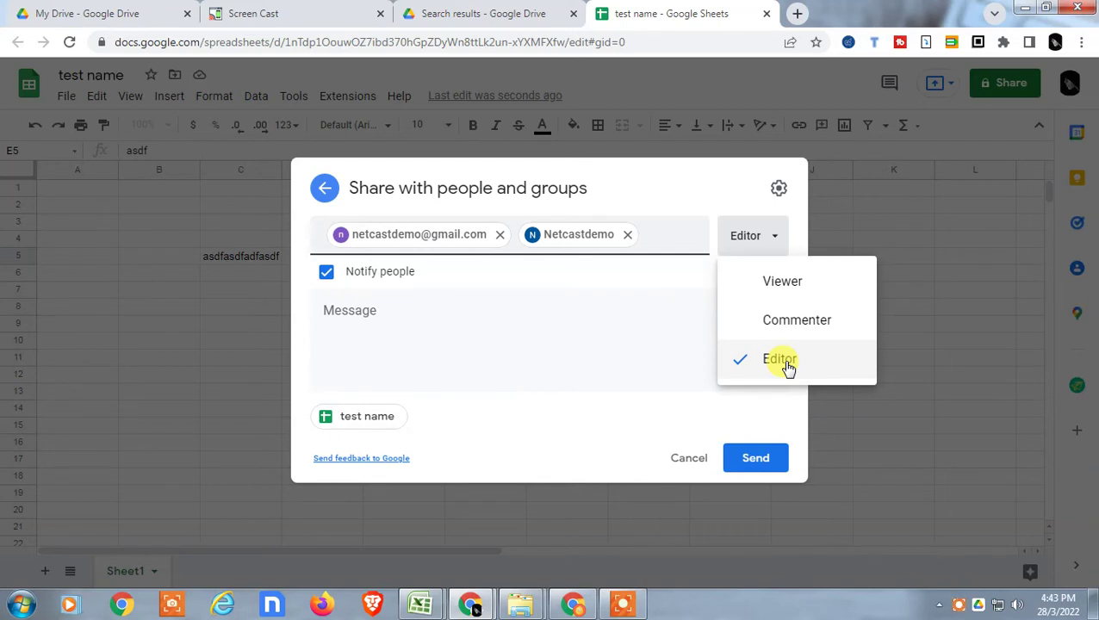
click(784, 282)
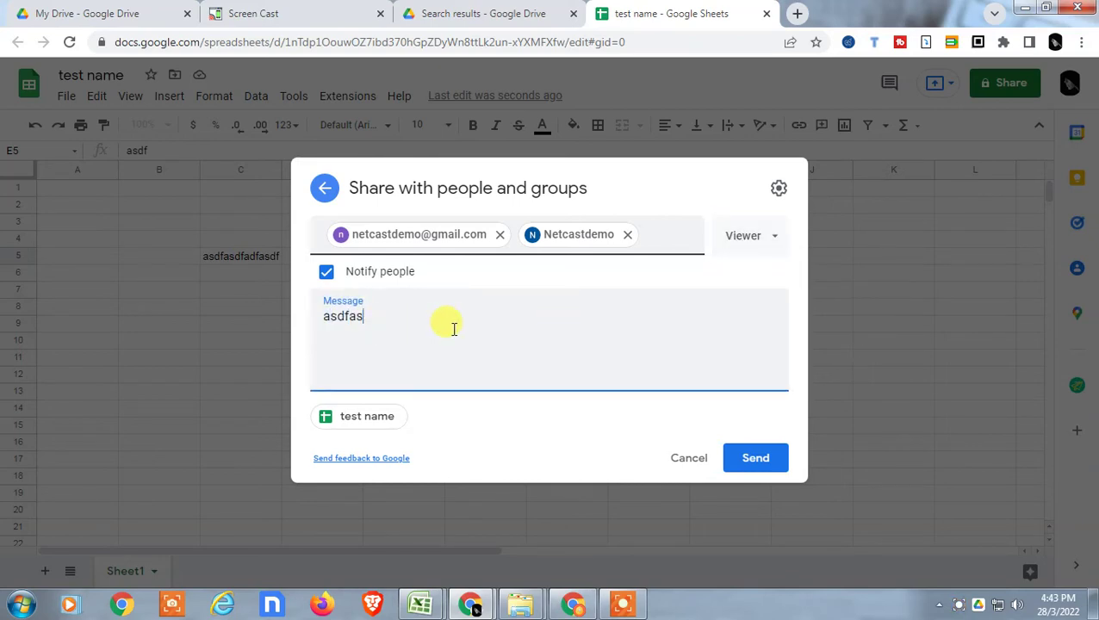
text(df)
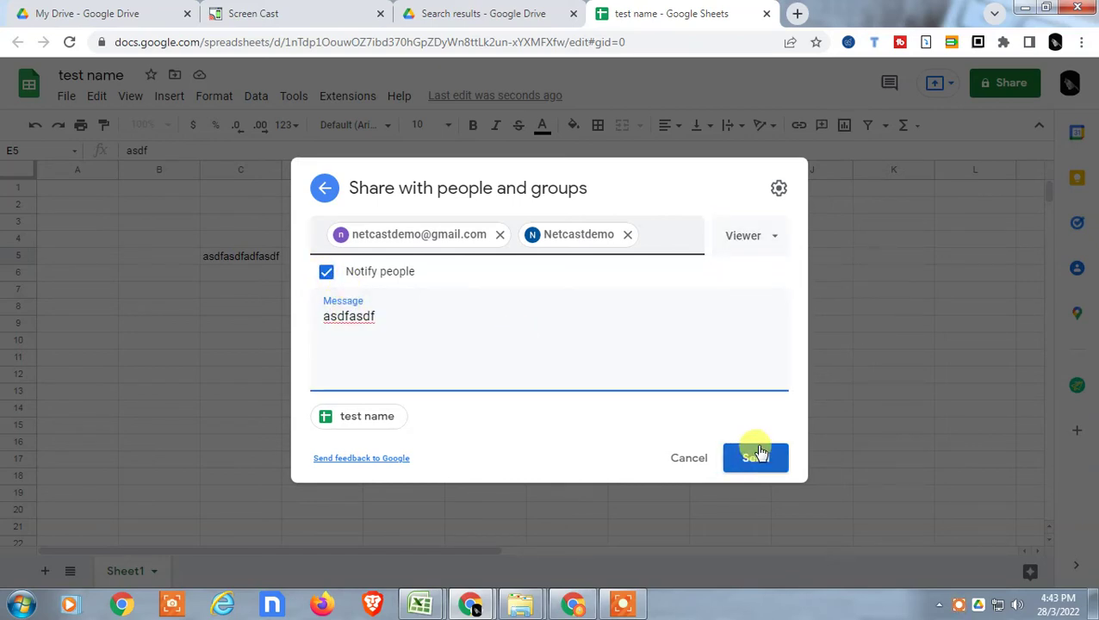
click(510, 12)
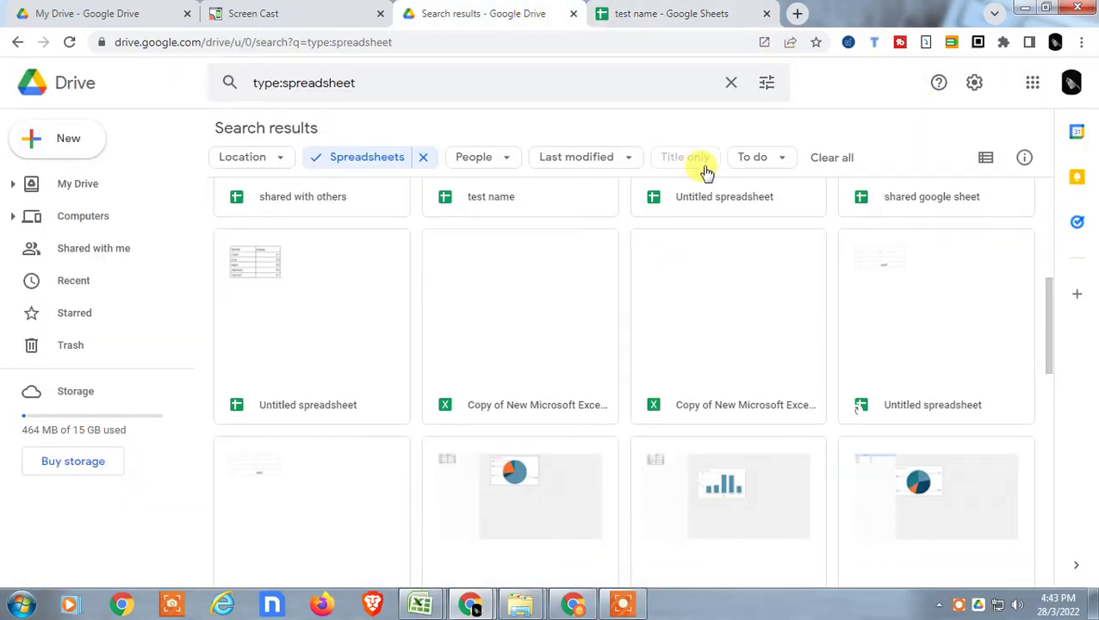
click(69, 259)
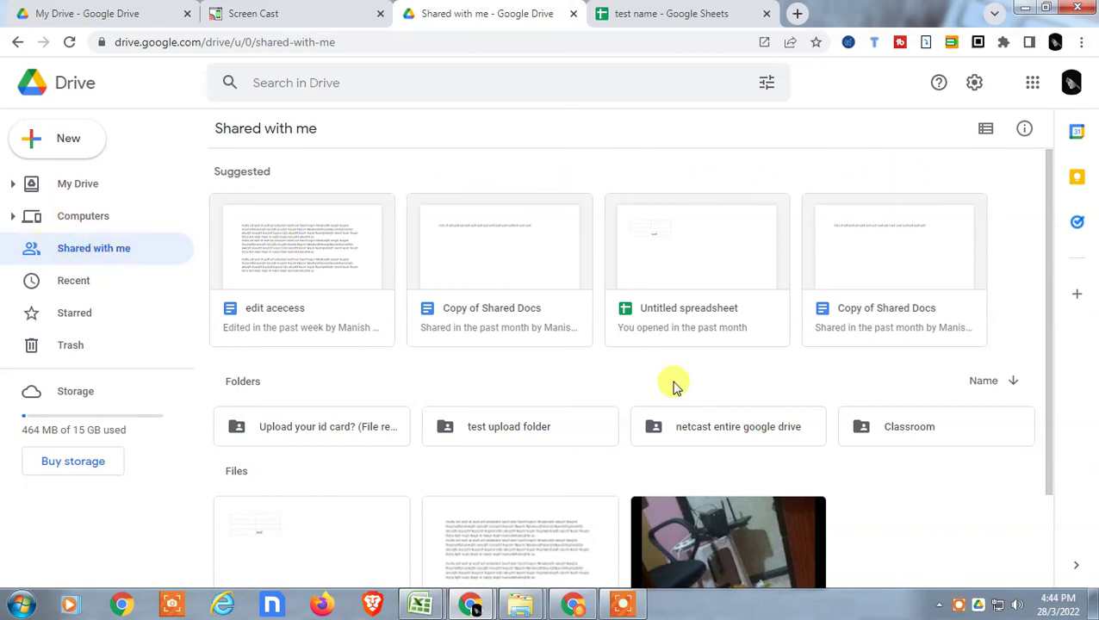
scroll(673, 383, down, 2)
scroll(673, 382, up, 2)
click(668, 12)
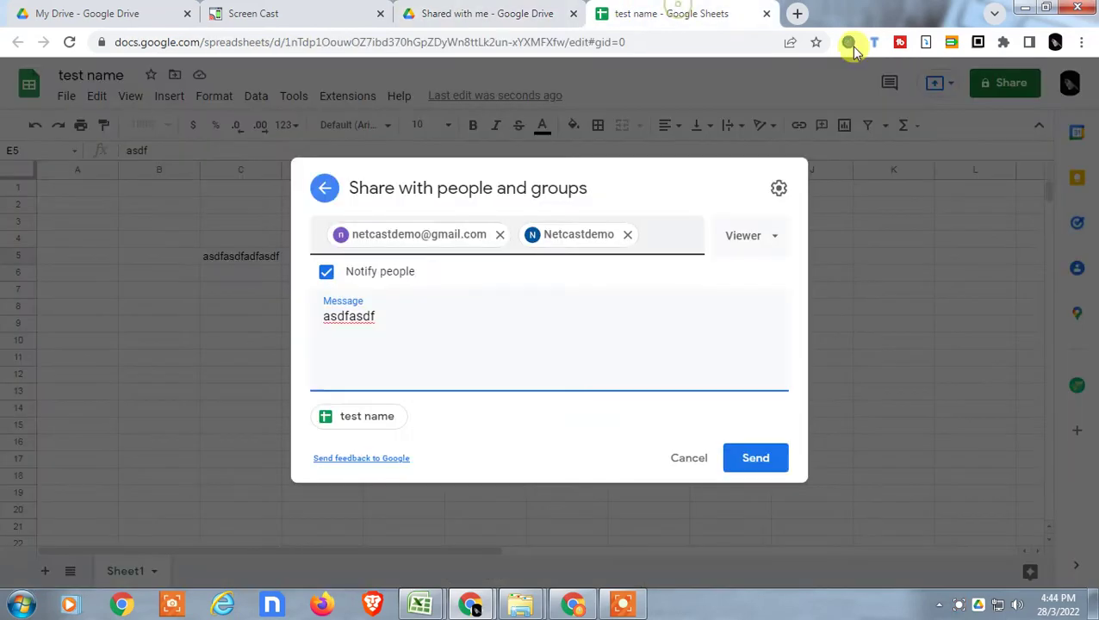
click(466, 13)
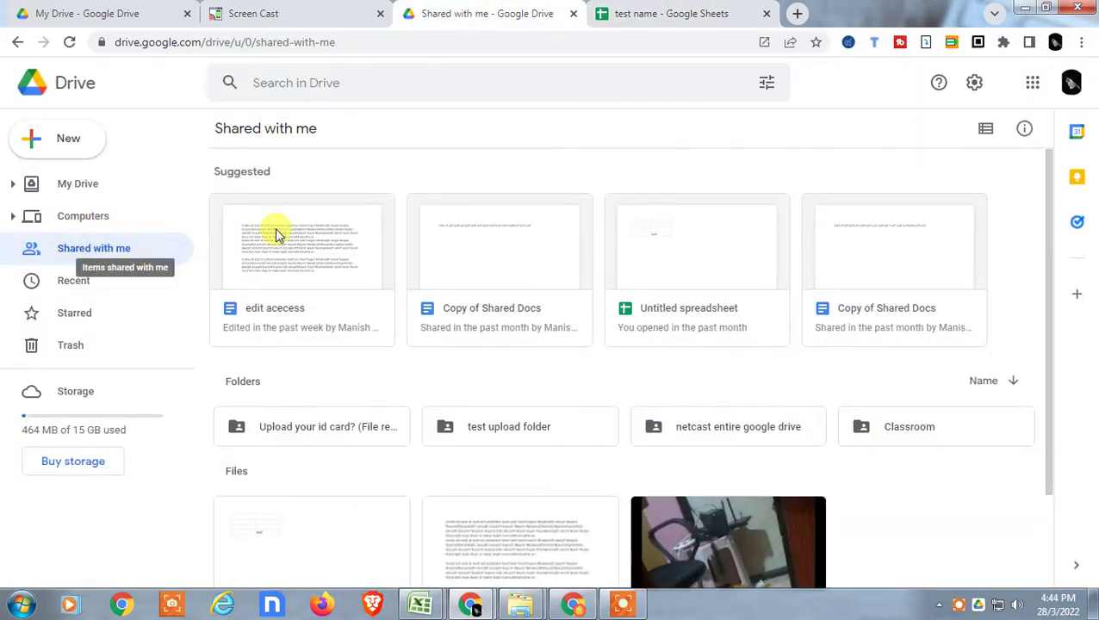
click(704, 10)
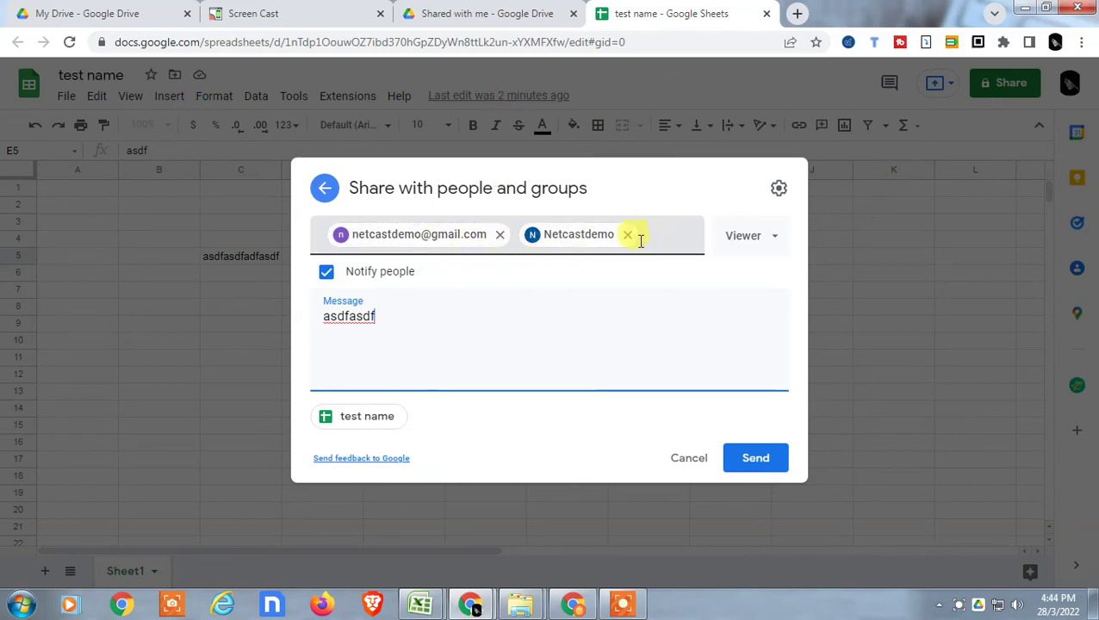
click(487, 13)
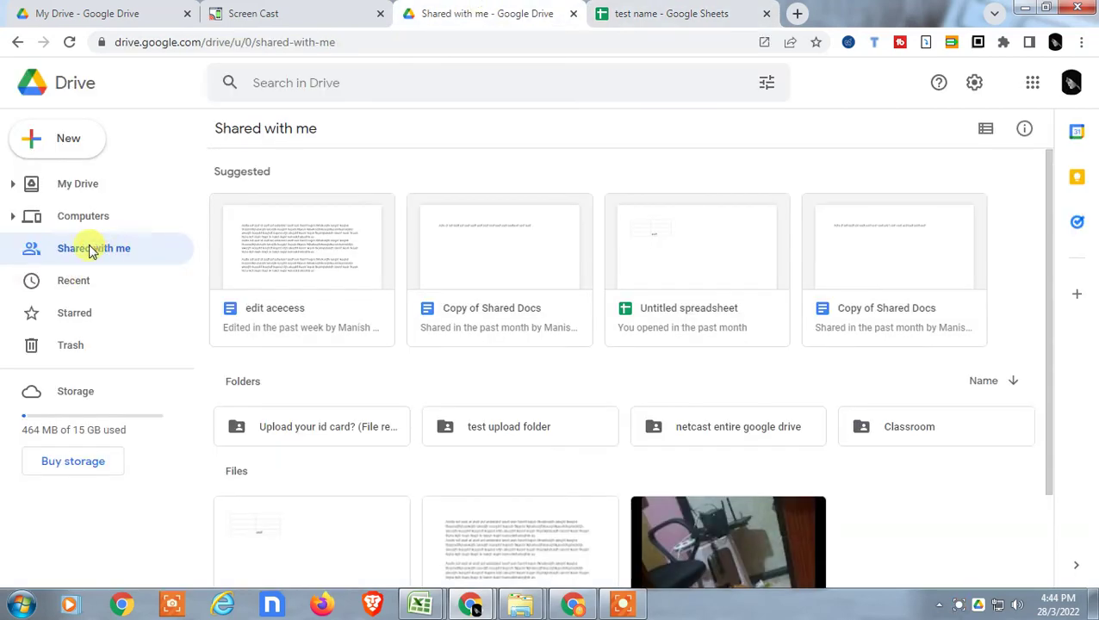
click(641, 12)
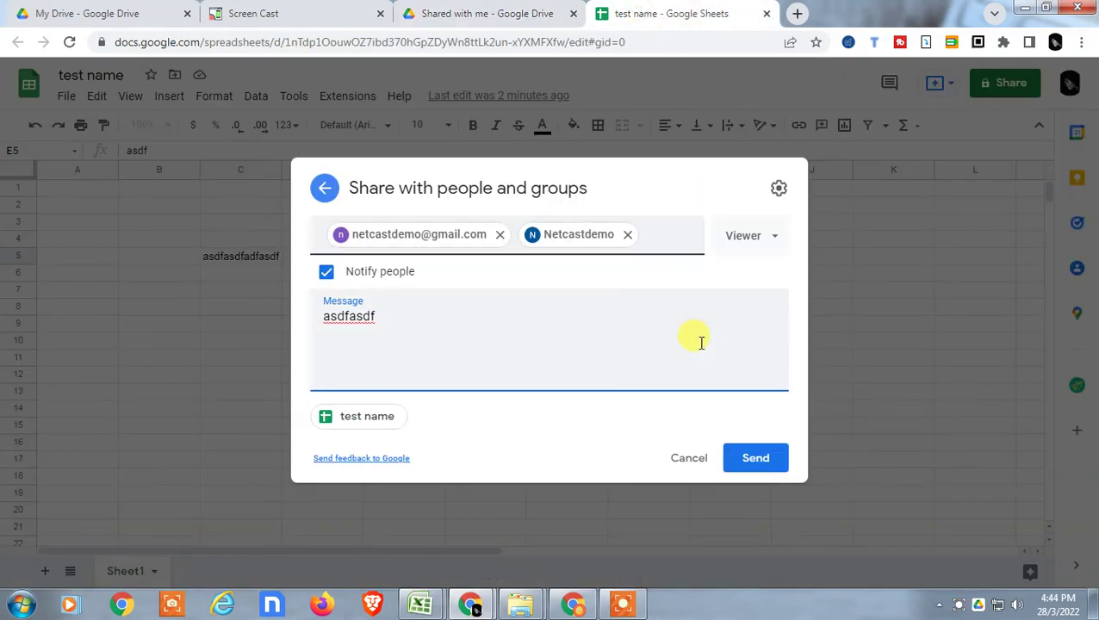
- Cancel the pending invitation and try out the link-sharing and people sections
click(694, 463)
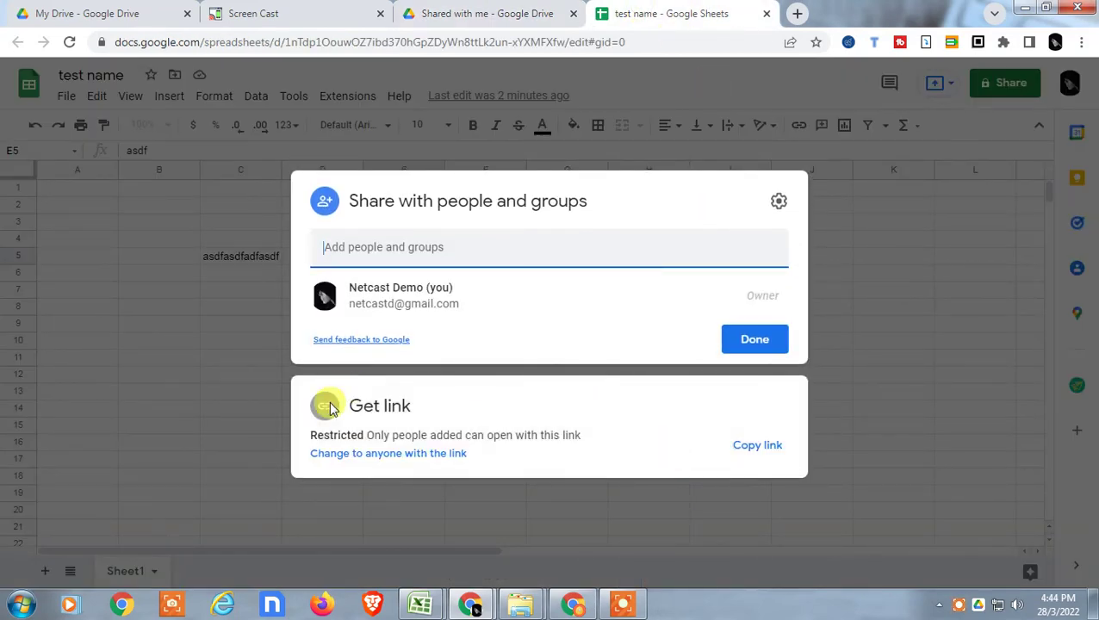
click(326, 411)
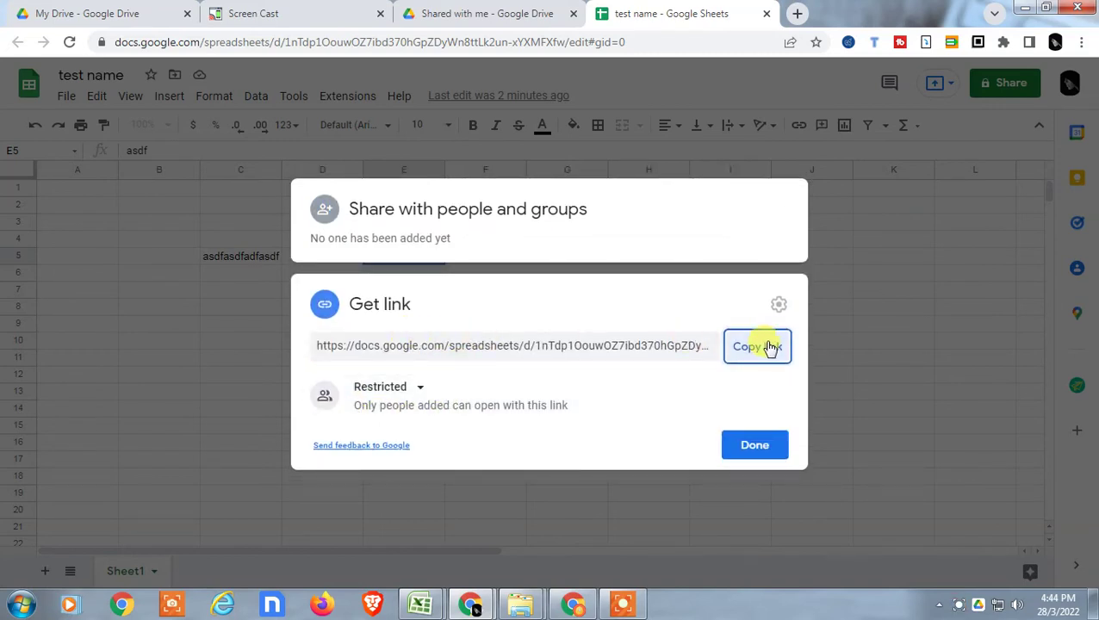
click(405, 390)
click(456, 462)
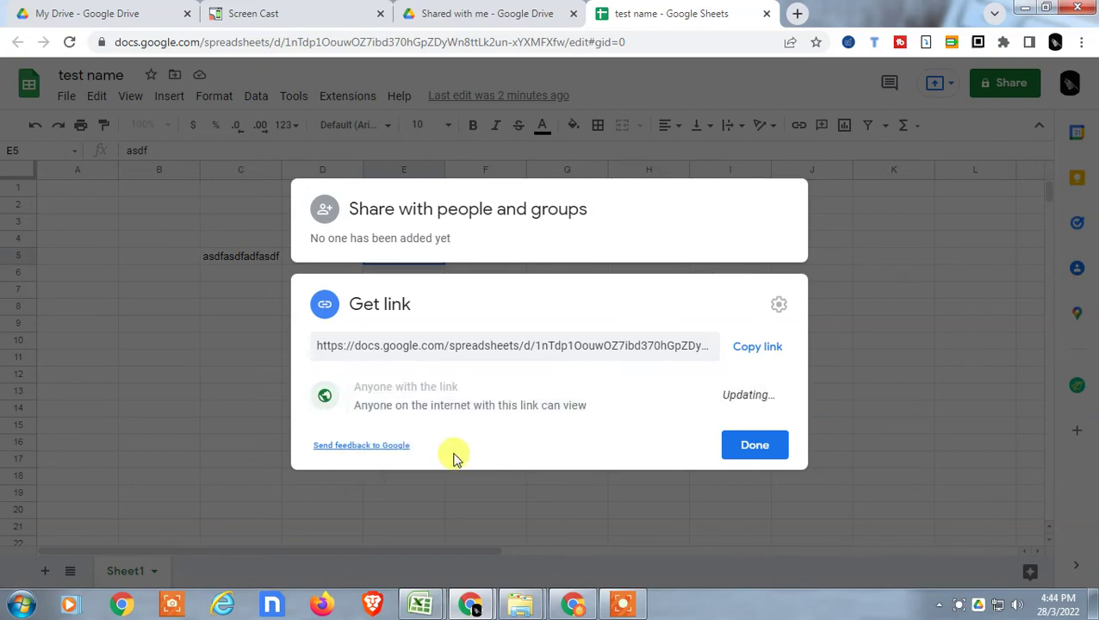
click(429, 390)
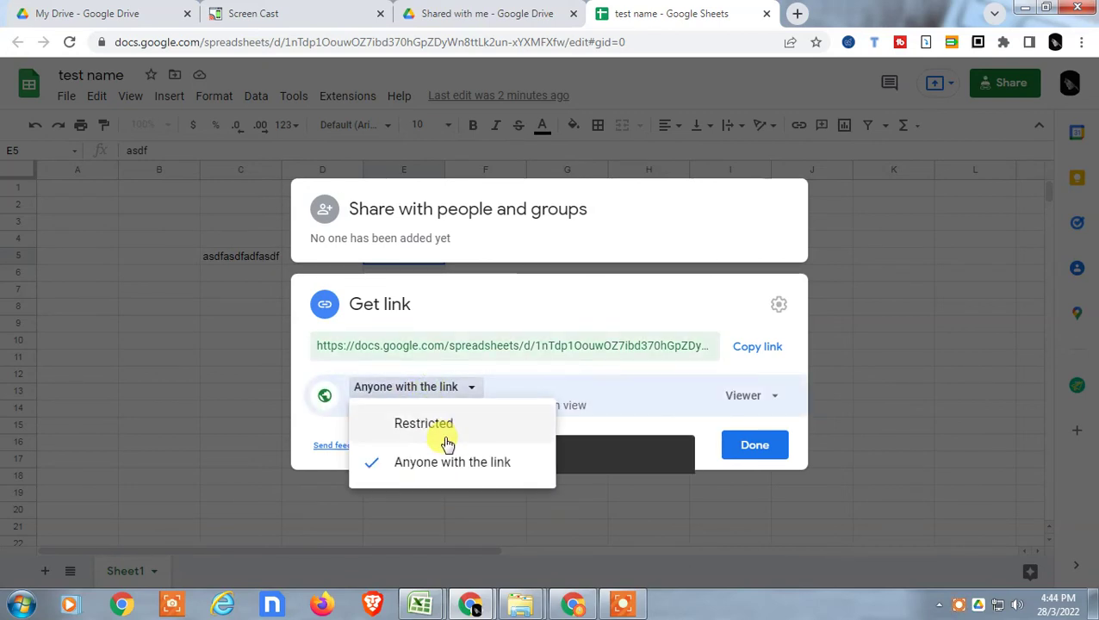
click(431, 422)
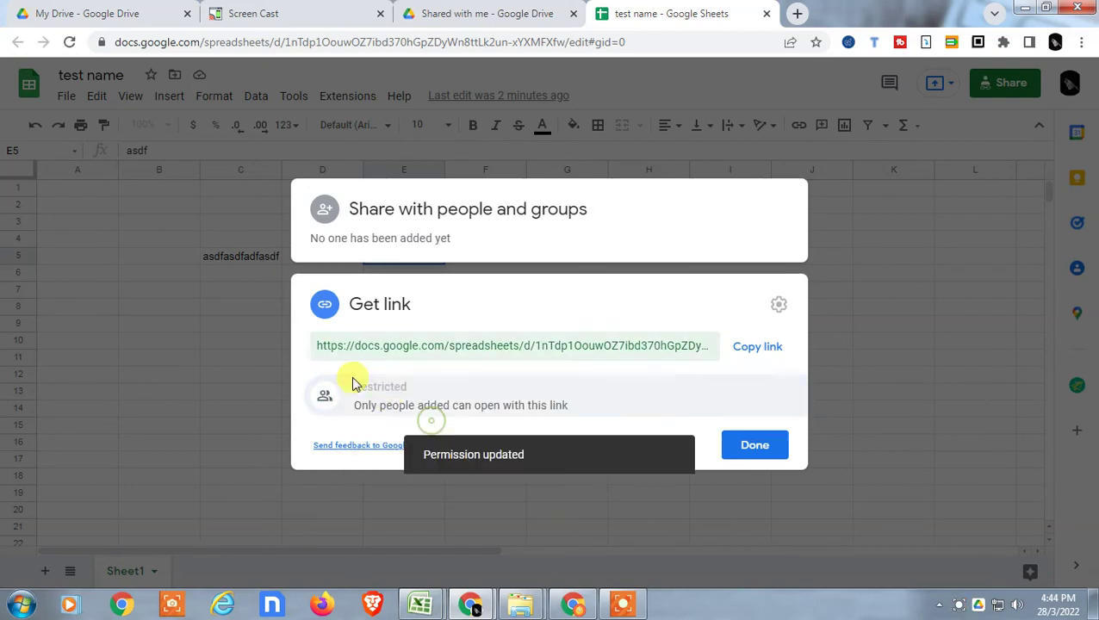
click(336, 211)
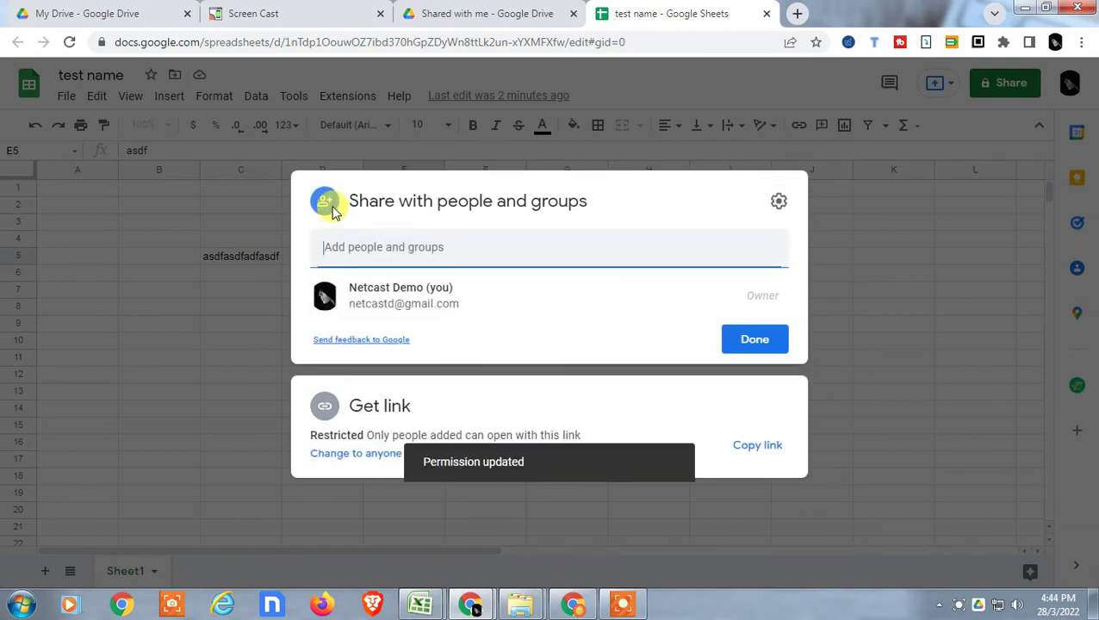
click(332, 405)
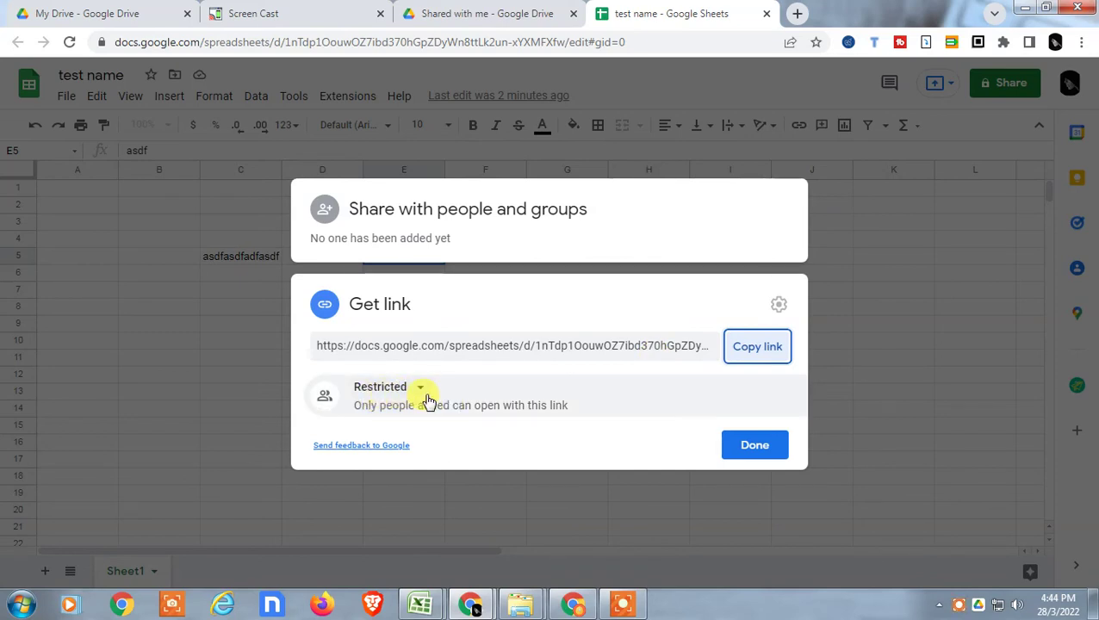
click(326, 212)
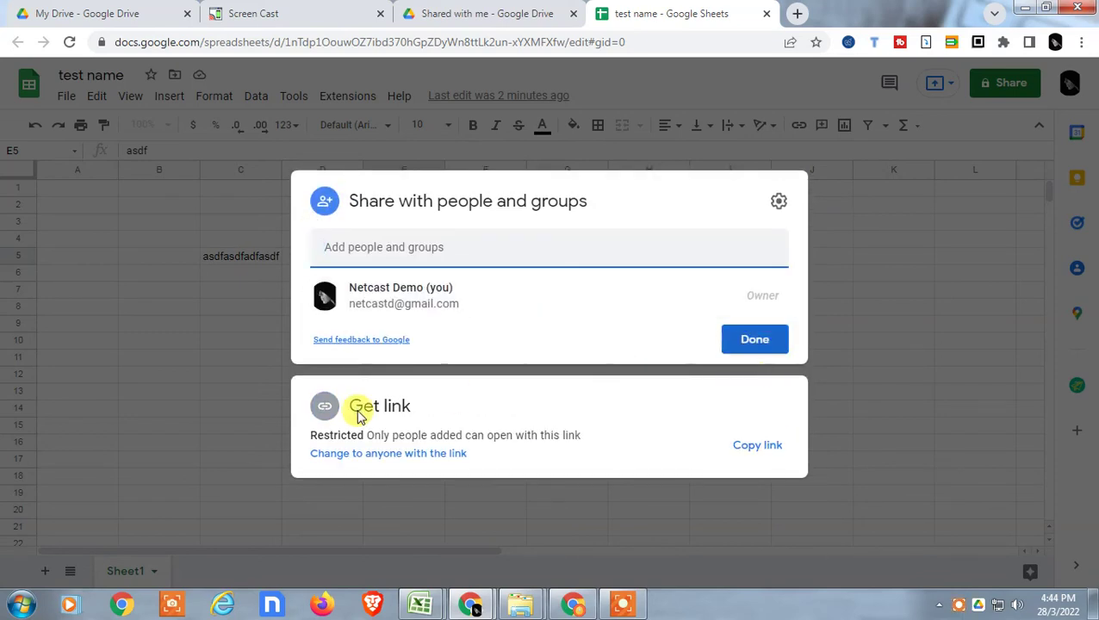
click(329, 412)
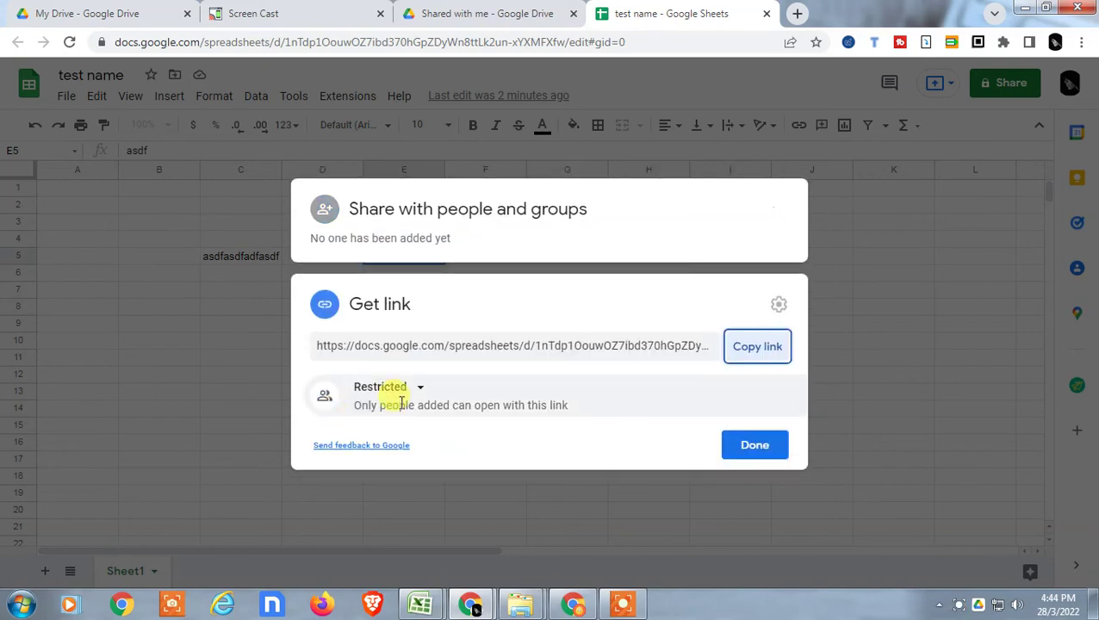
- Set general access to Anyone with the link as Viewer and copy the link
click(413, 387)
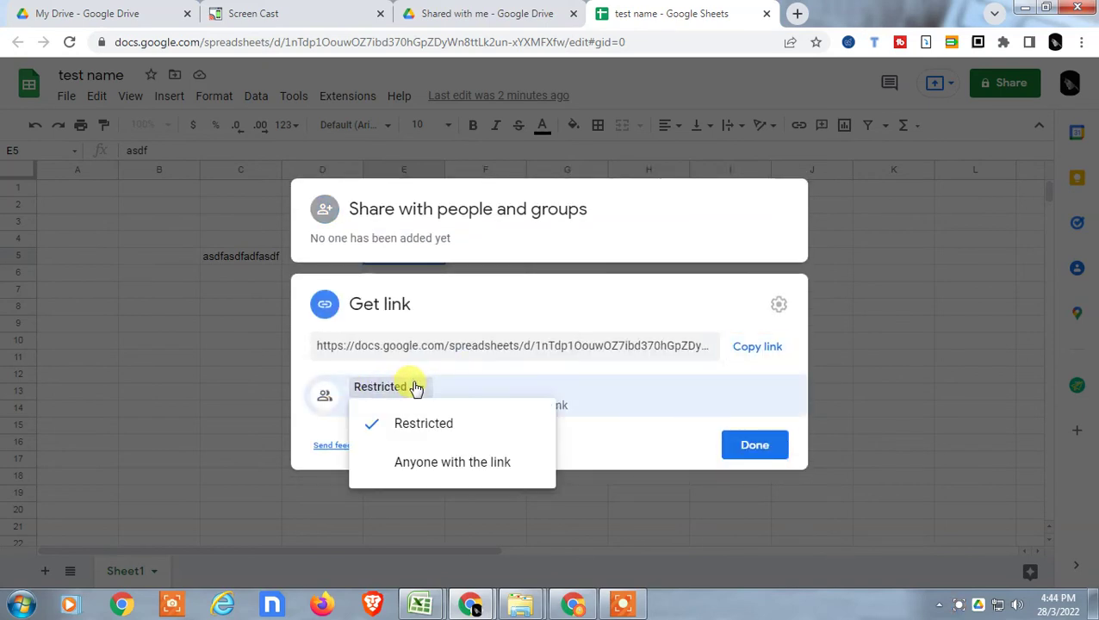
click(484, 465)
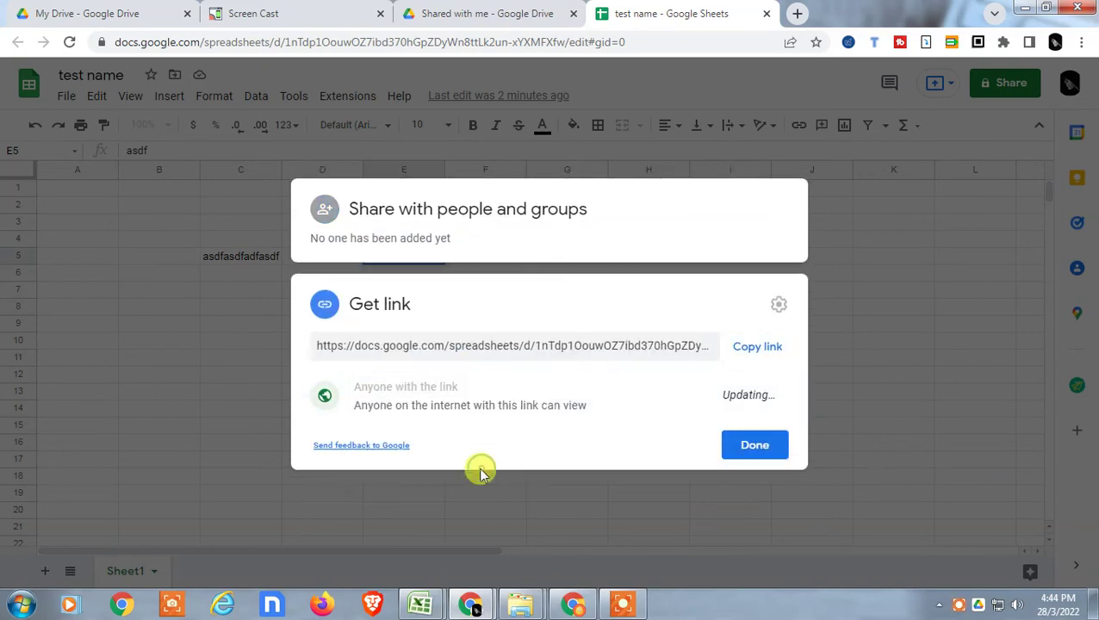
click(773, 393)
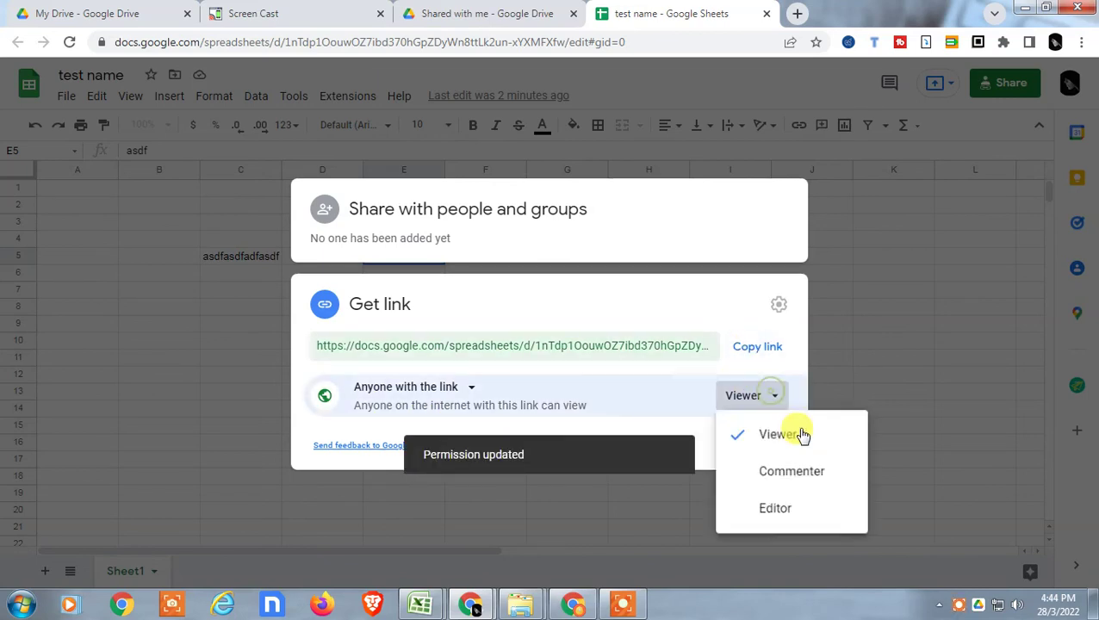
click(791, 437)
click(766, 344)
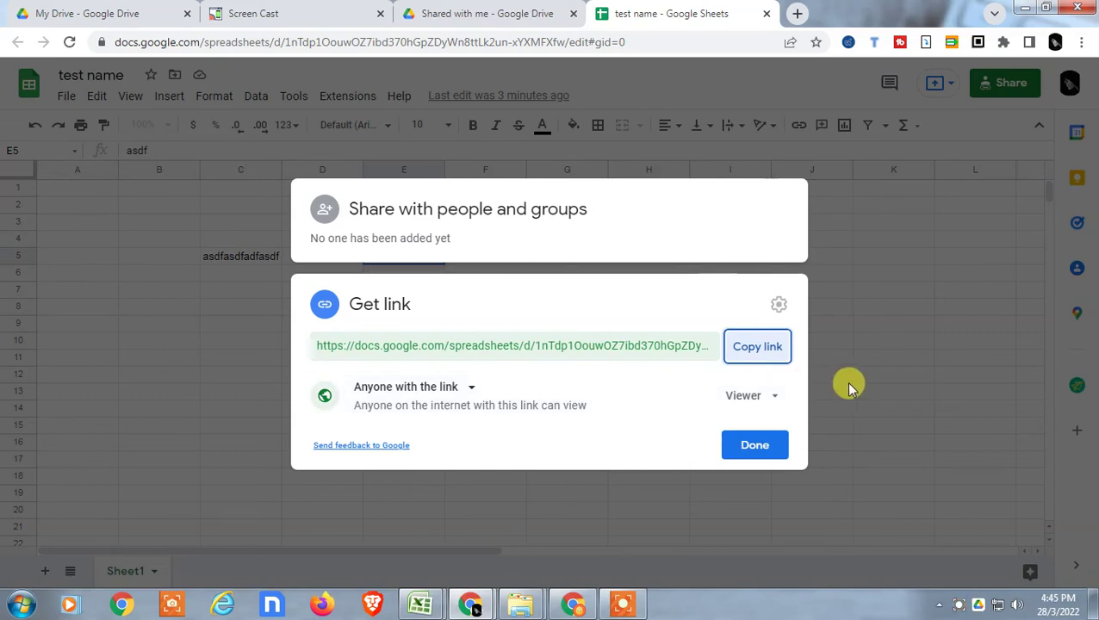
- Close the Share dialog and start a file upload from Drive's Shared with me page
click(868, 297)
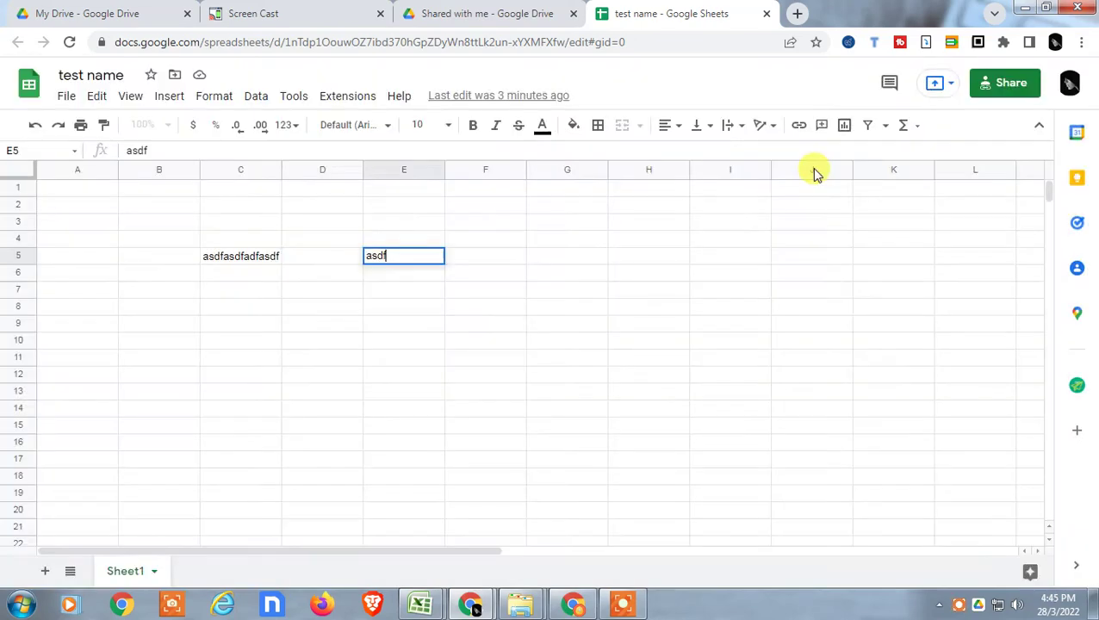
click(437, 12)
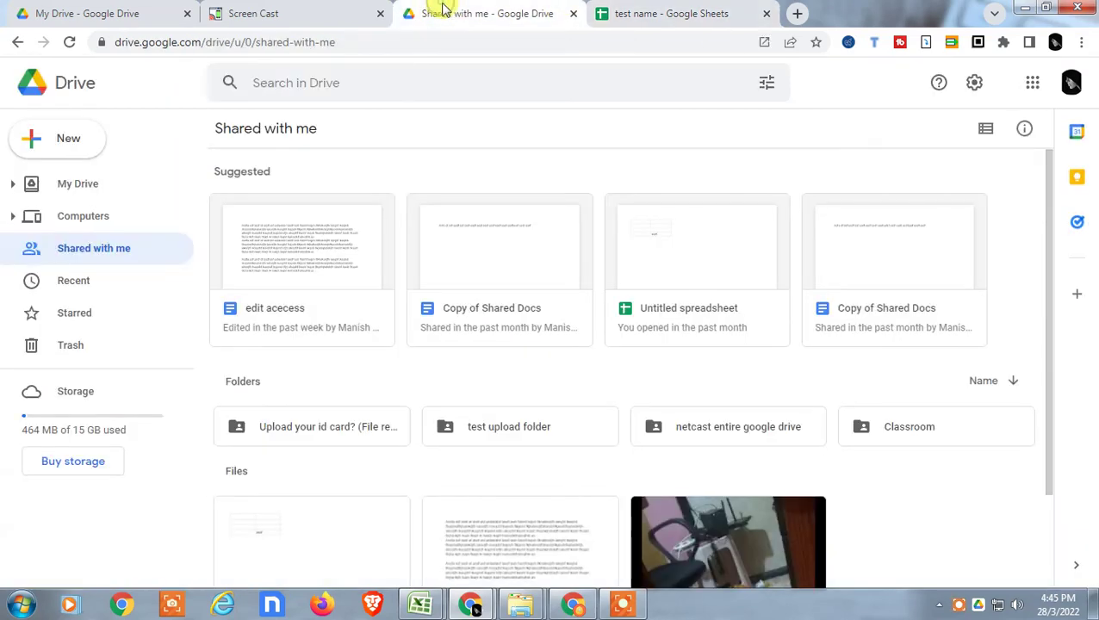
click(59, 142)
click(67, 186)
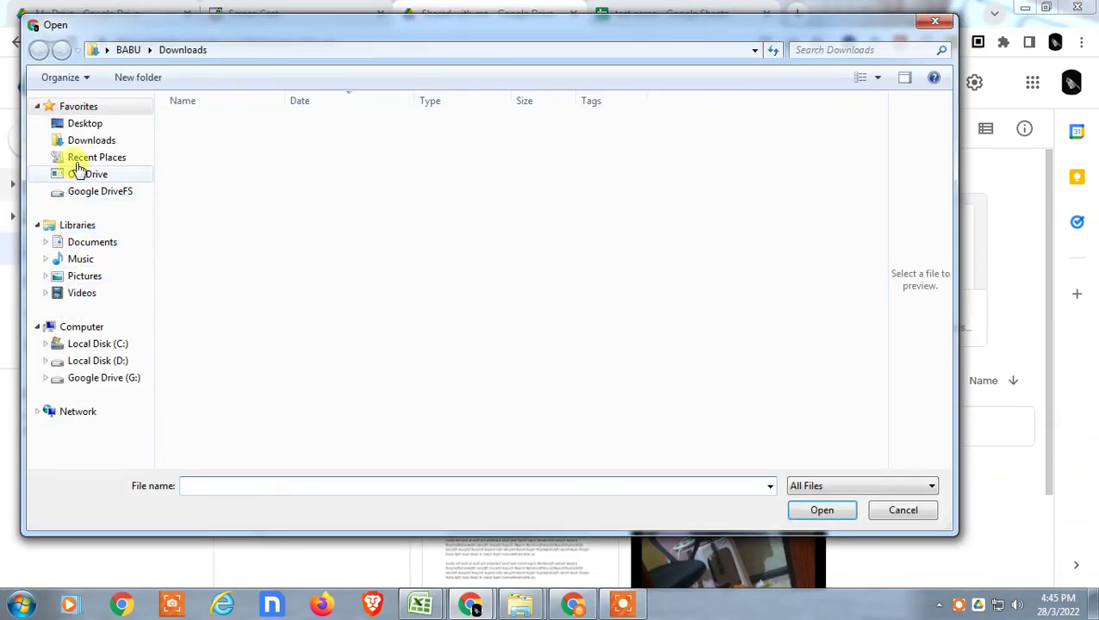
- Upload the Book1 file from the Documents library
click(89, 144)
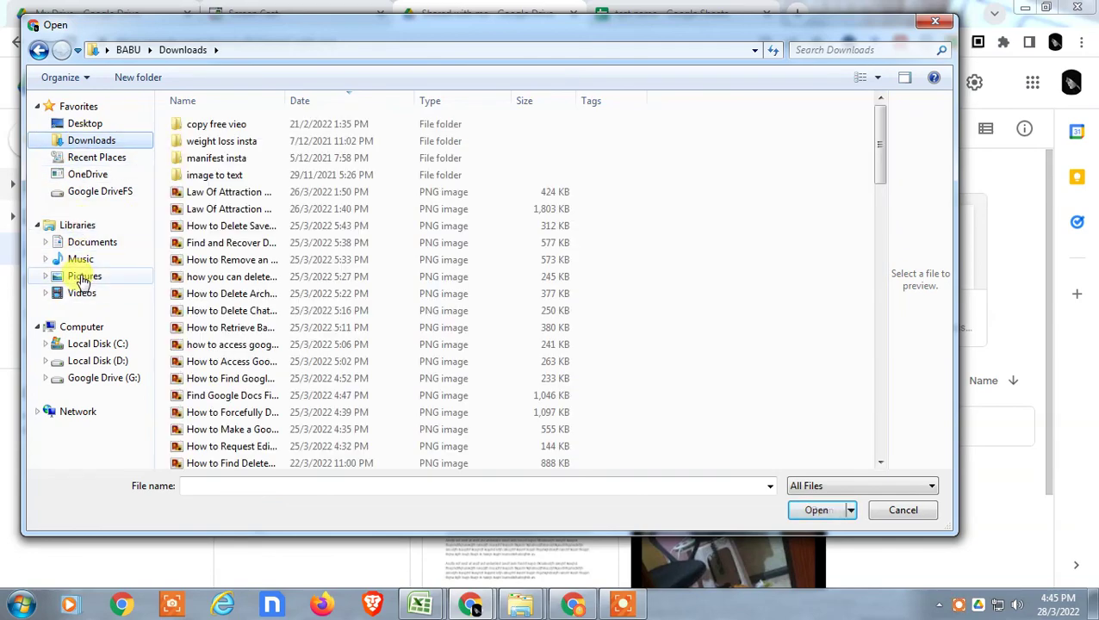
click(91, 241)
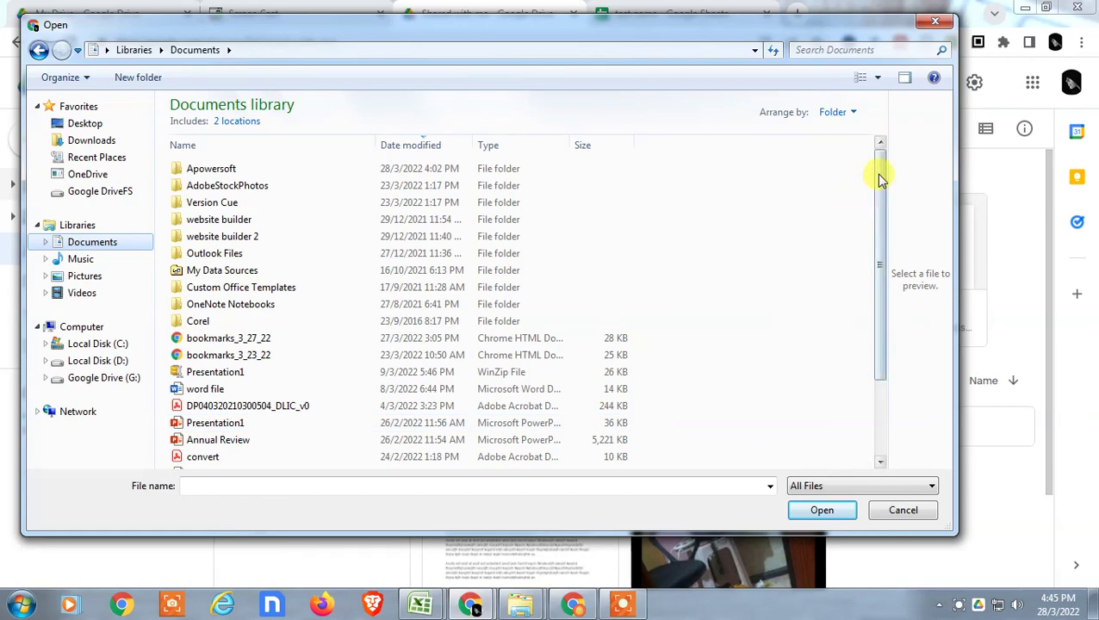
drag(876, 185, 881, 286)
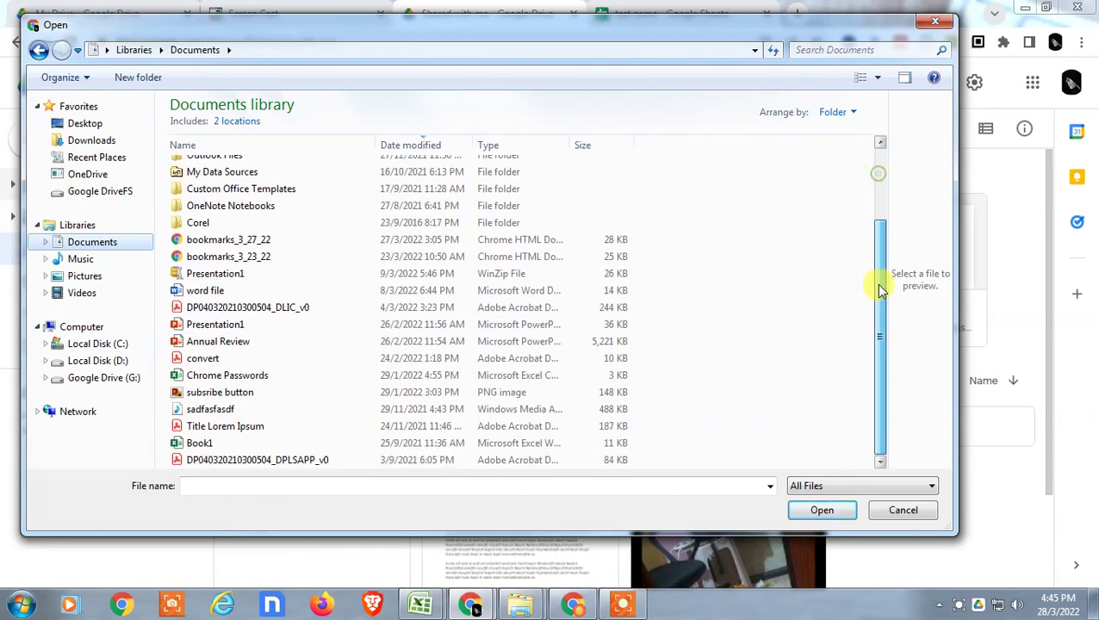
click(245, 459)
click(224, 444)
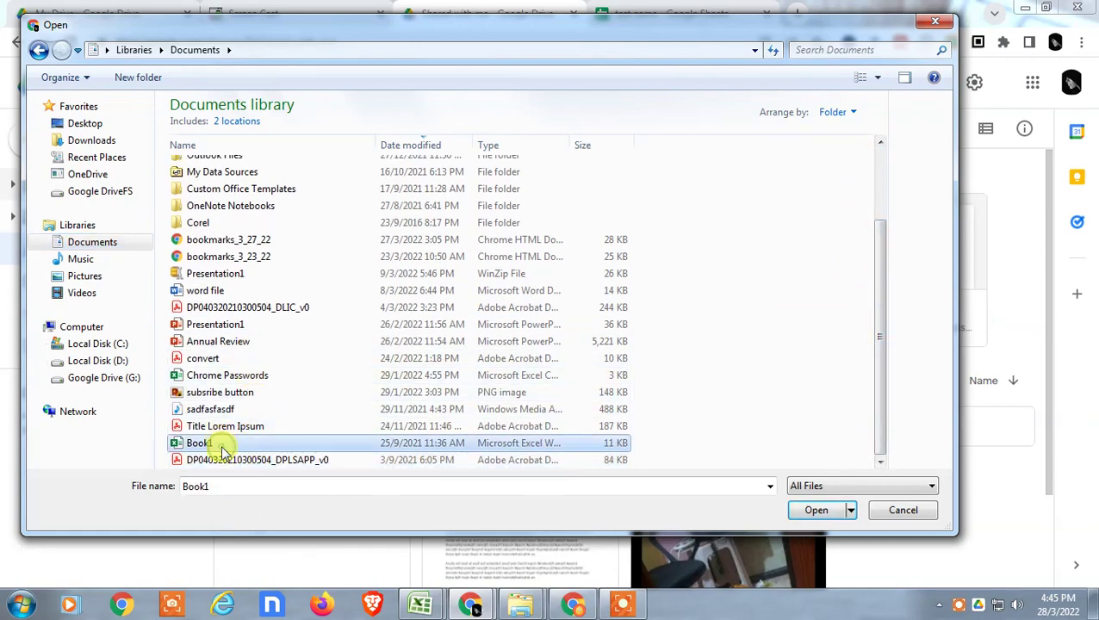
click(843, 510)
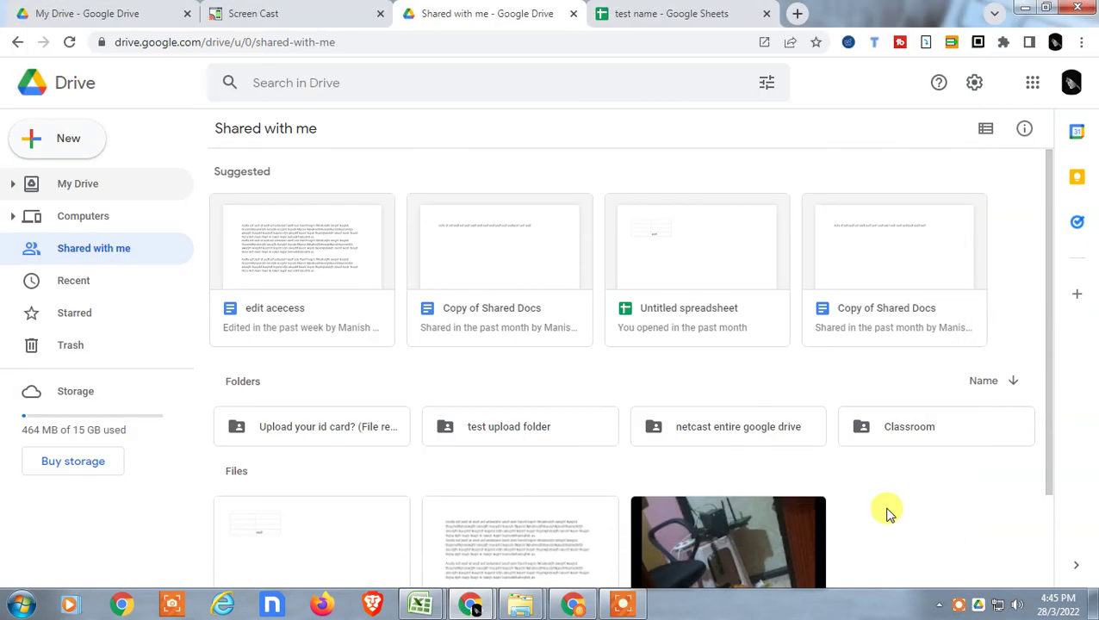